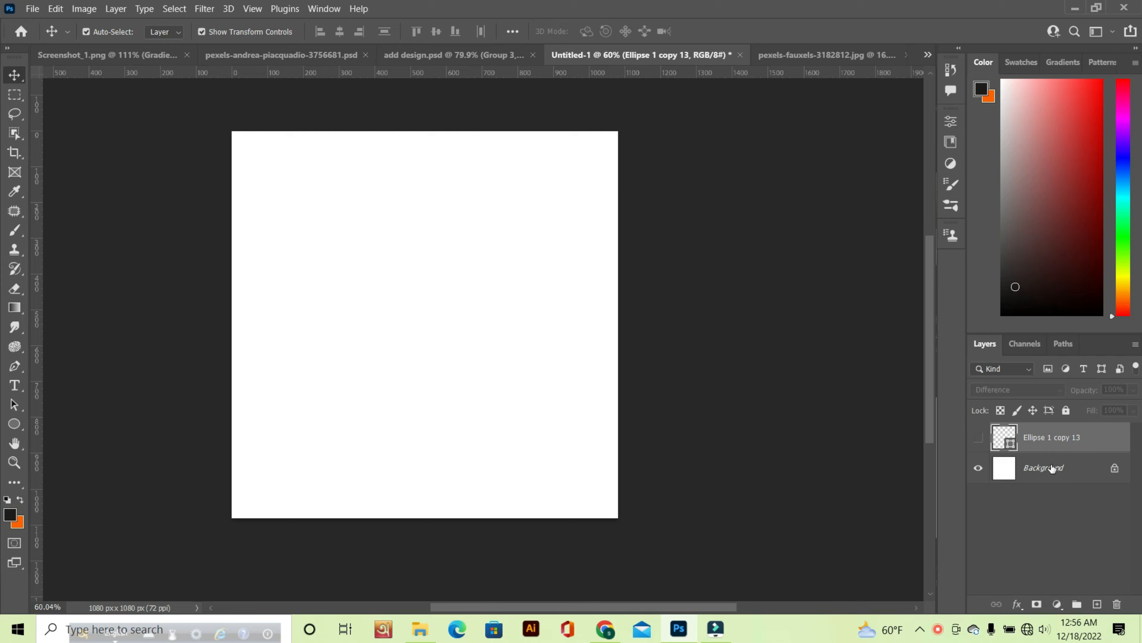
Review the finished digital marketing design in add design.psd and return to the blank Untitled-1 canvas.
{"action": "left_click", "coordinate": [1047, 475]}
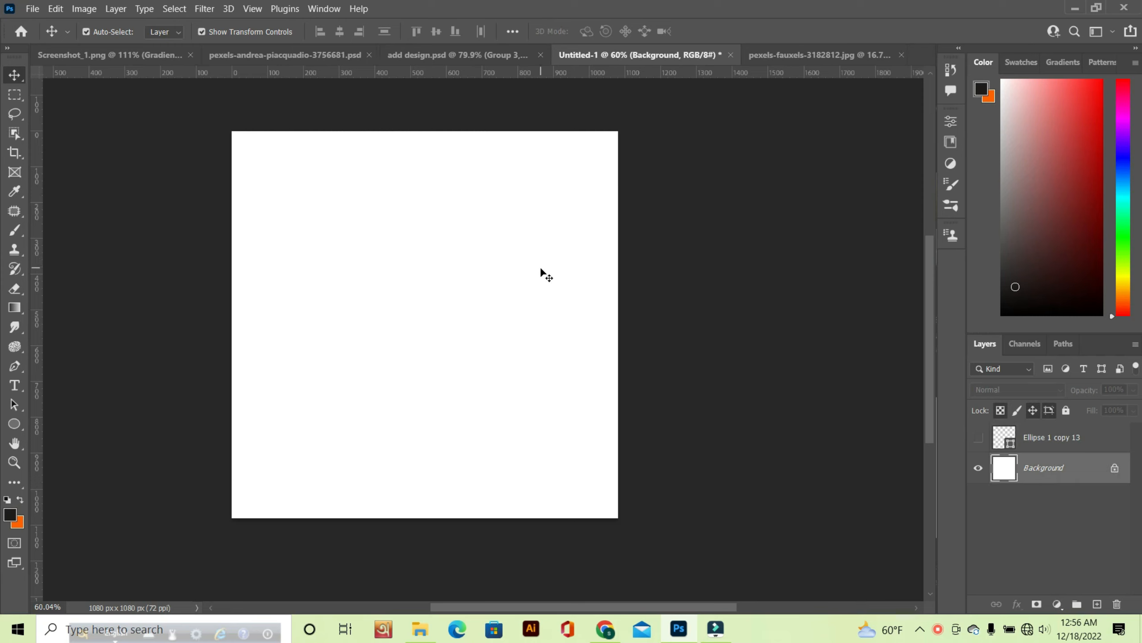
{"action": "left_click", "coordinate": [466, 55]}
{"action": "left_click", "coordinate": [53, 118]}
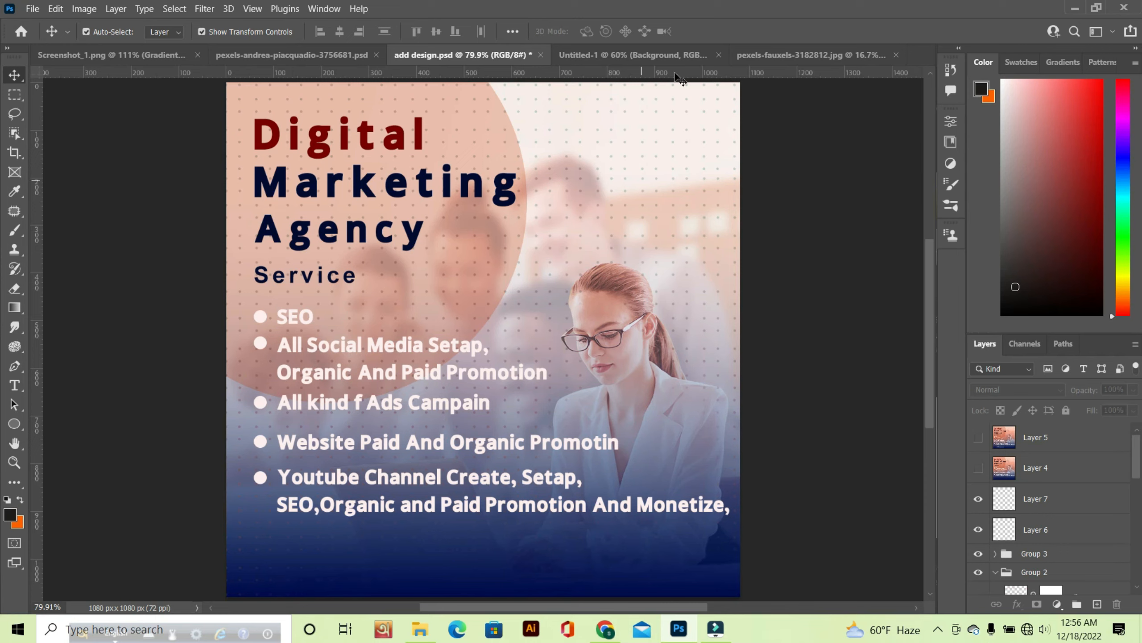
{"action": "left_click", "coordinate": [622, 53]}
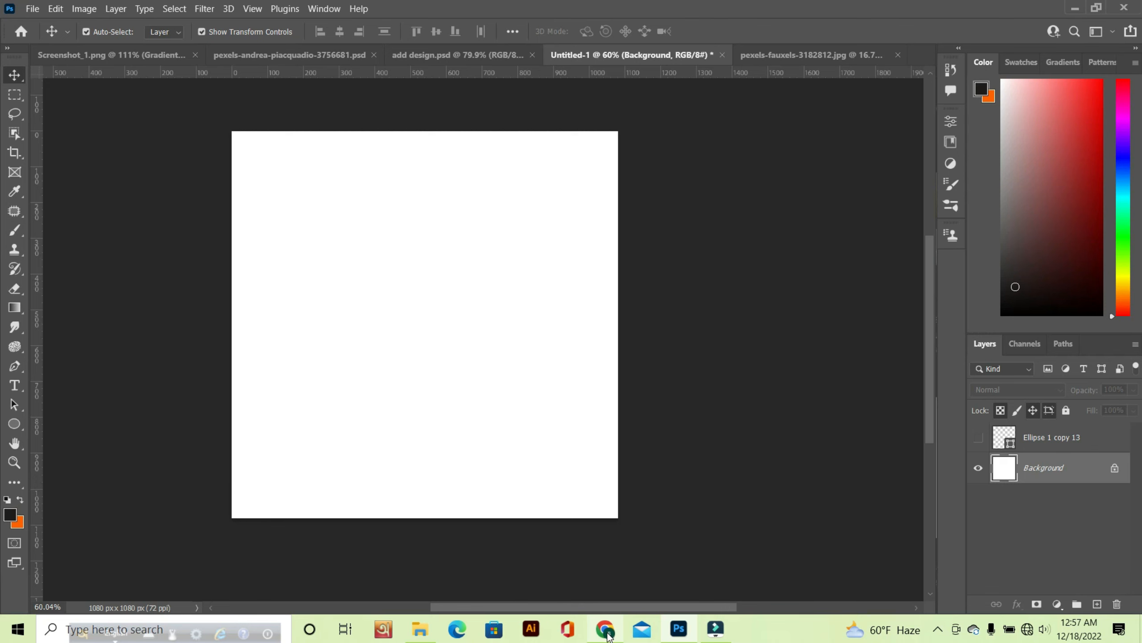
Check the Social Media Image Sizes 2022 chart in Chrome, and return to Photoshop to review add design.psd again.
{"action": "mouse_move", "coordinate": [609, 636]}
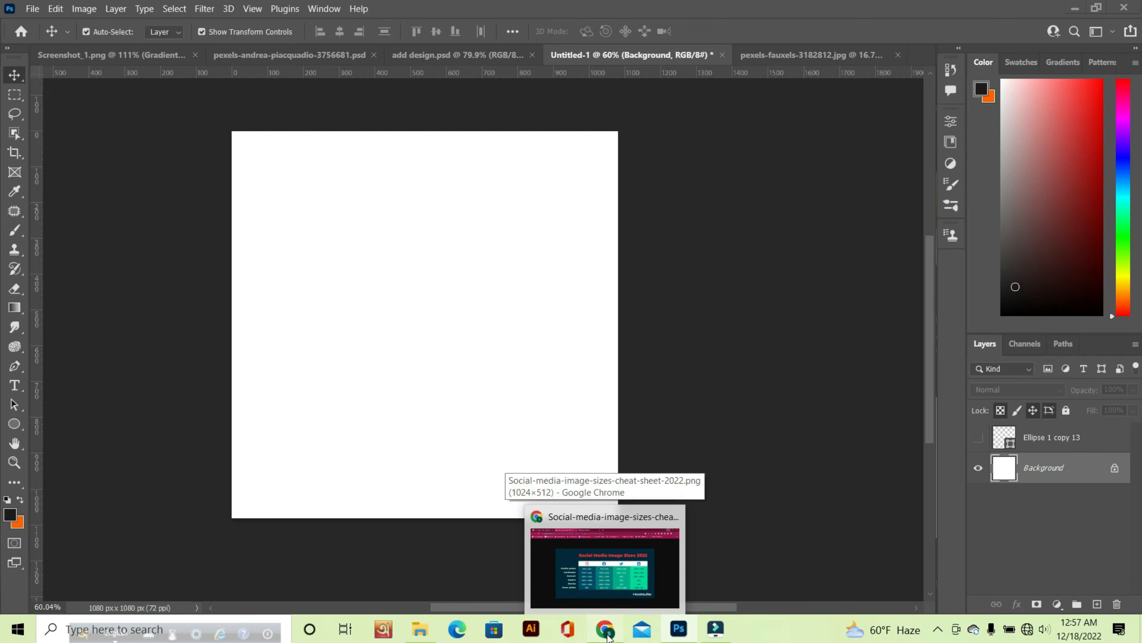
{"action": "left_click", "coordinate": [606, 565]}
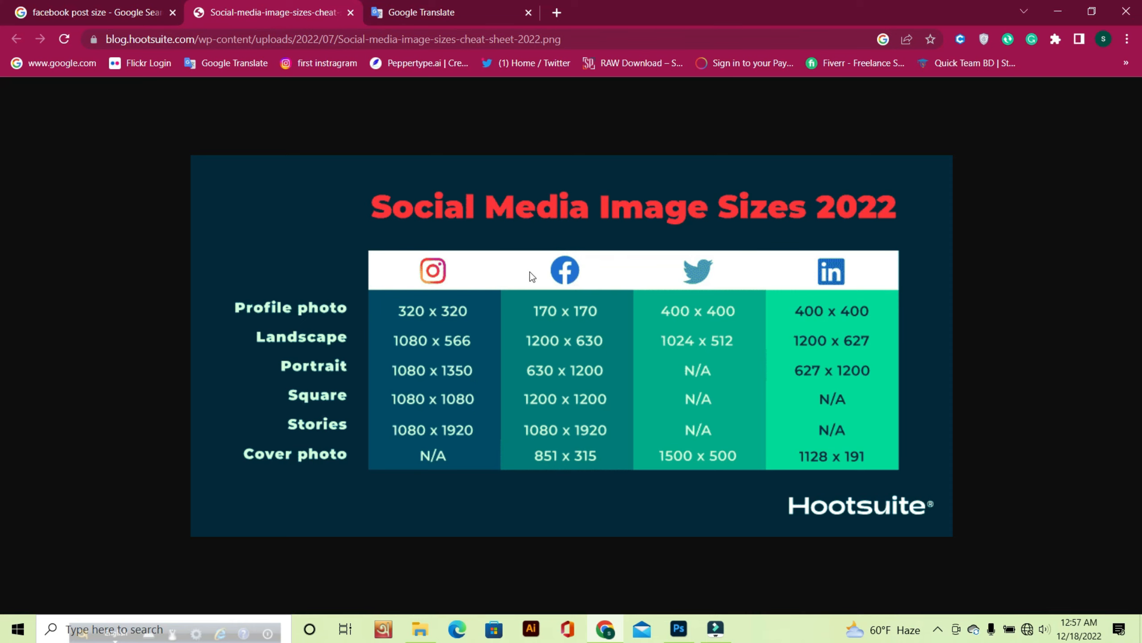
{"action": "key", "text": "alt+Tab"}
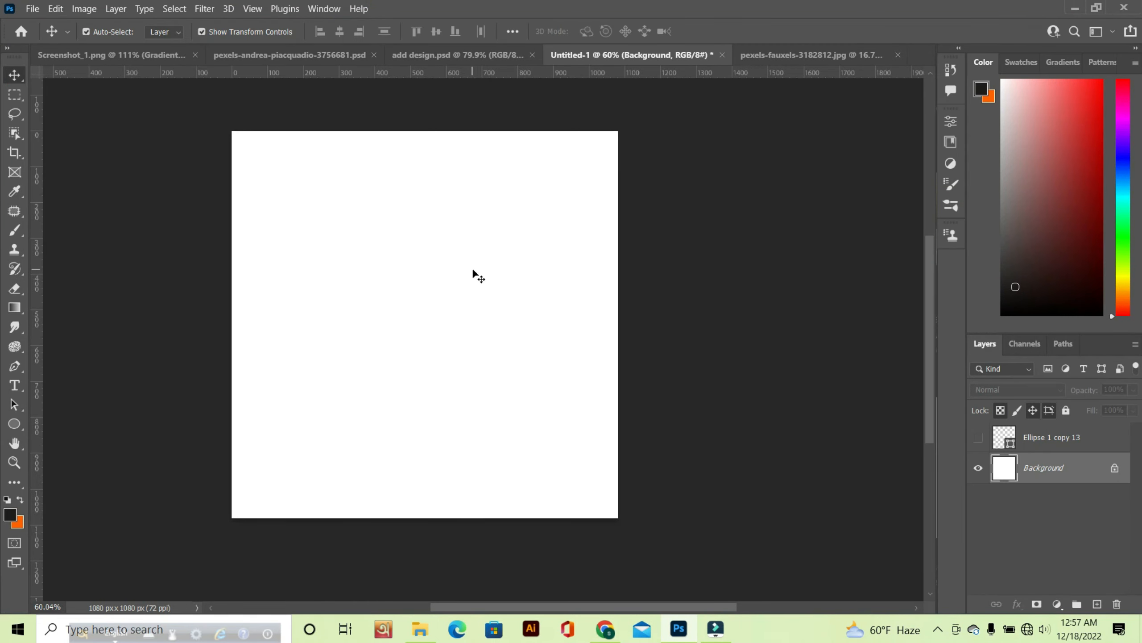
{"action": "scroll", "coordinate": [434, 282], "scroll_direction": "up", "scroll_amount": 1}
{"action": "left_click_drag", "start_coordinate": [434, 283], "coordinate": [487, 300]}
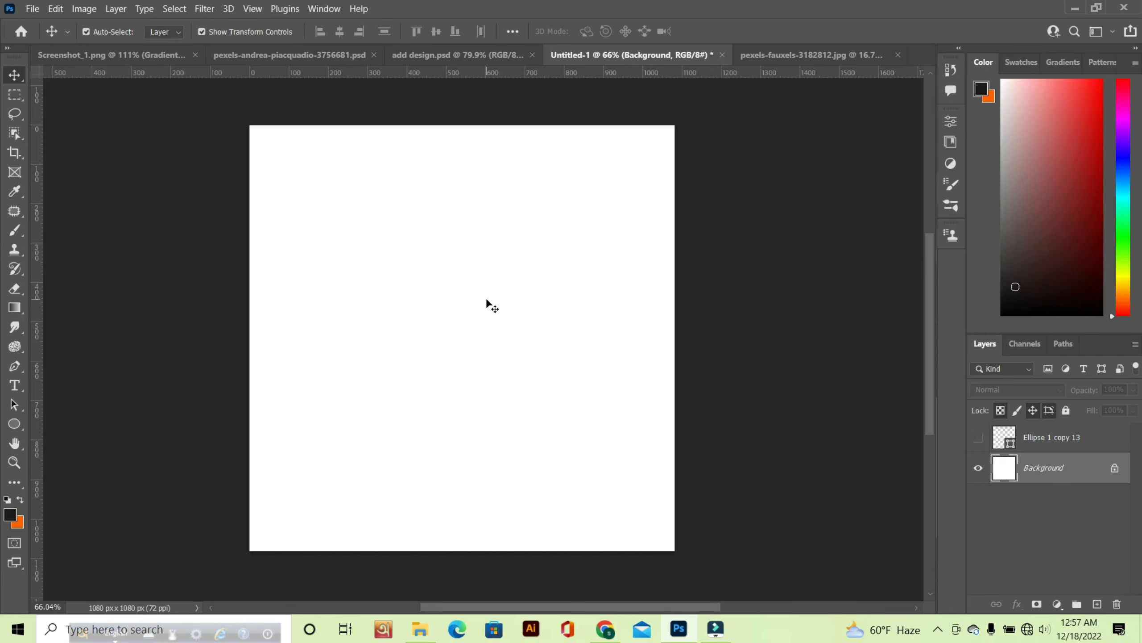
{"action": "left_click", "coordinate": [467, 56]}
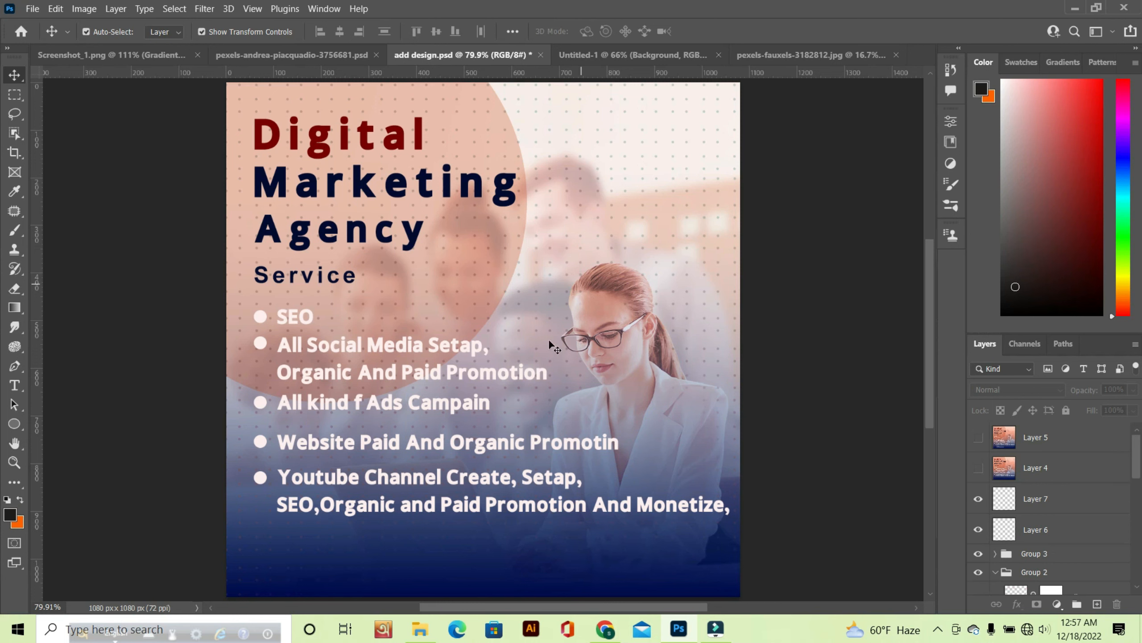
Duplicate the background layer of pexels-fauxels-3182812.jpg and bring the copy into Untitled-1.
{"action": "left_click", "coordinate": [796, 54]}
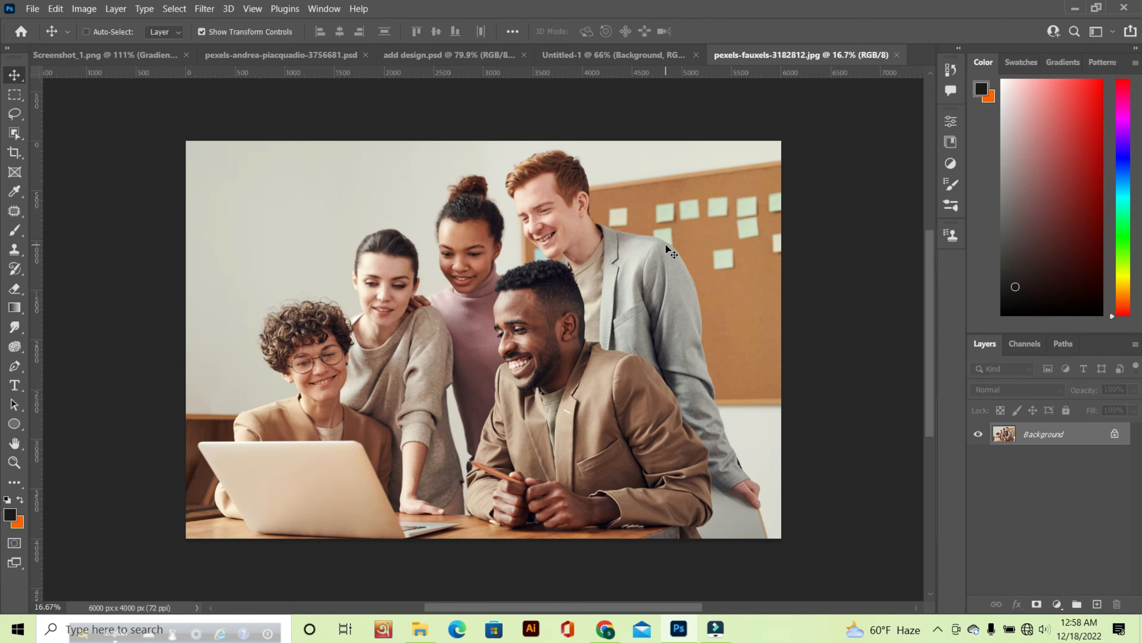
{"action": "key", "text": "ctrl+j"}
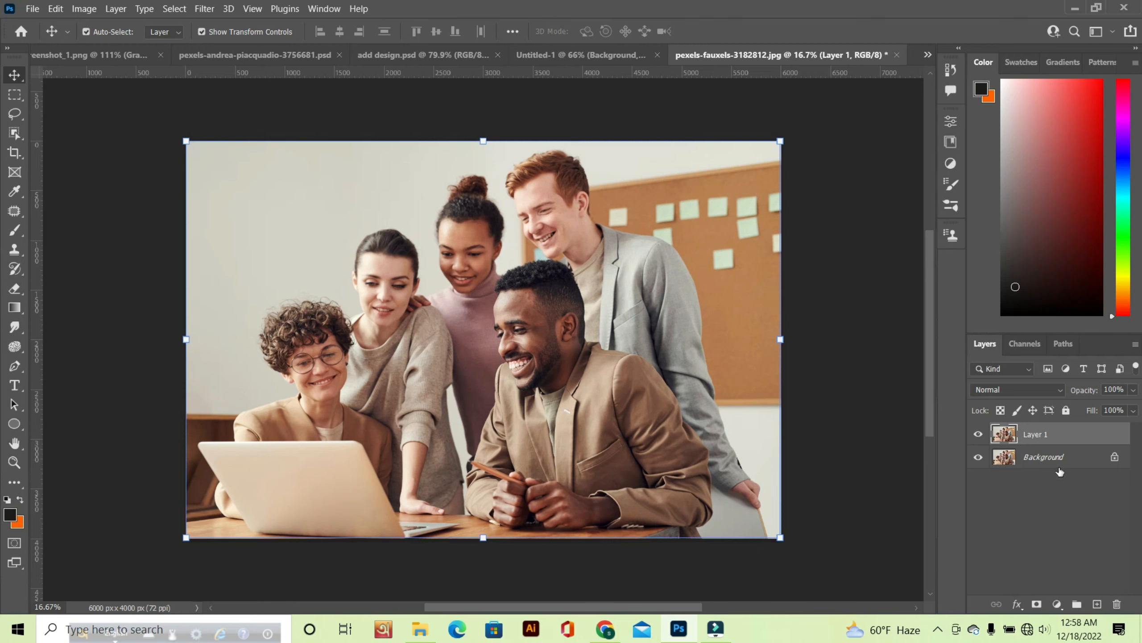
{"action": "left_click_drag", "start_coordinate": [1048, 436], "coordinate": [512, 314]}
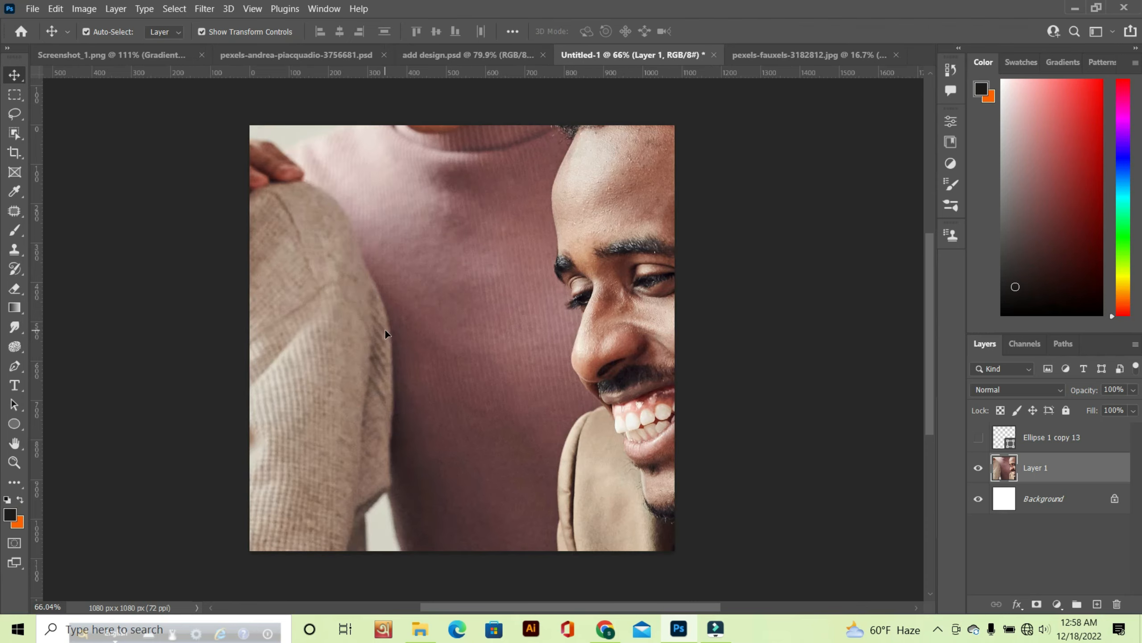
Convert the imported team photo layer in Untitled-1 to a smart object.
{"action": "scroll", "coordinate": [385, 329], "scroll_direction": "down", "scroll_amount": 3}
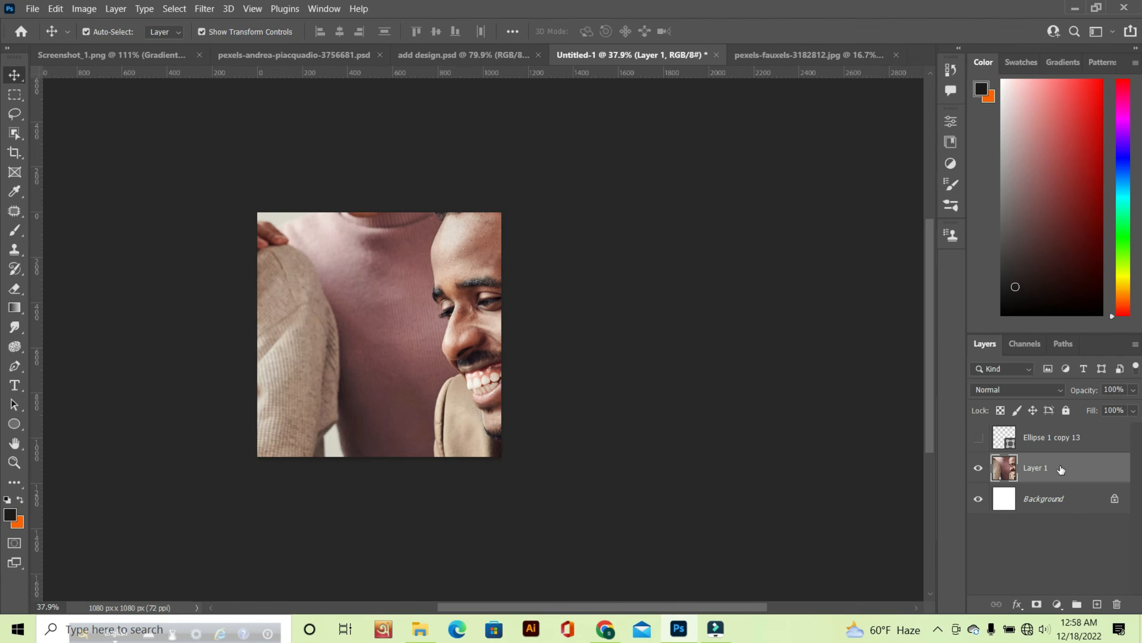
{"action": "right_click", "coordinate": [1061, 469]}
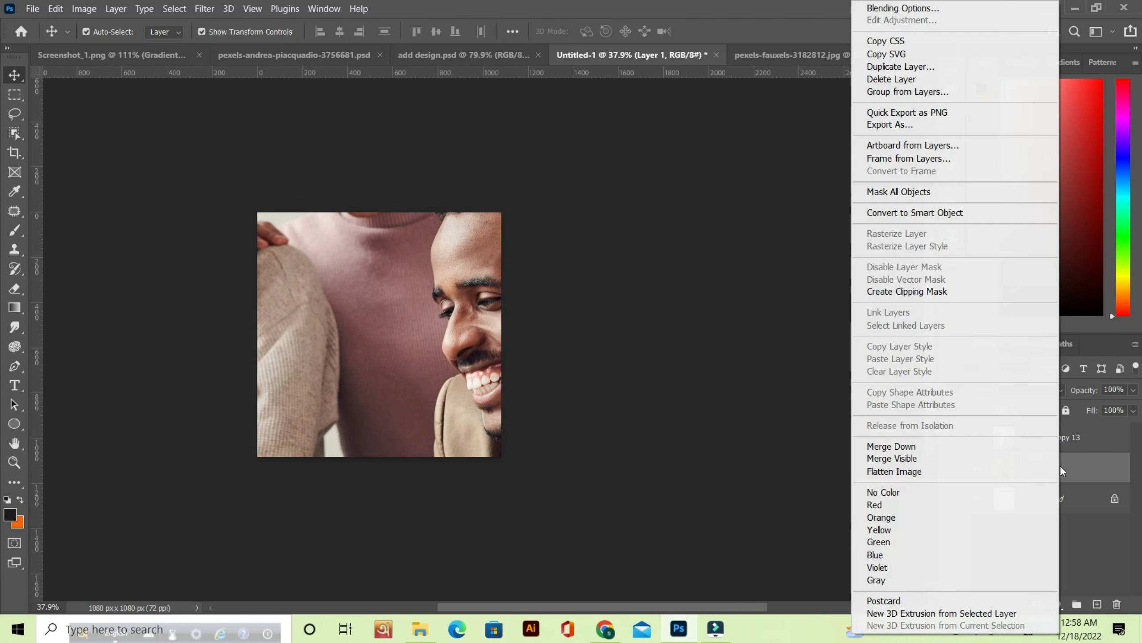
{"action": "left_click", "coordinate": [892, 212]}
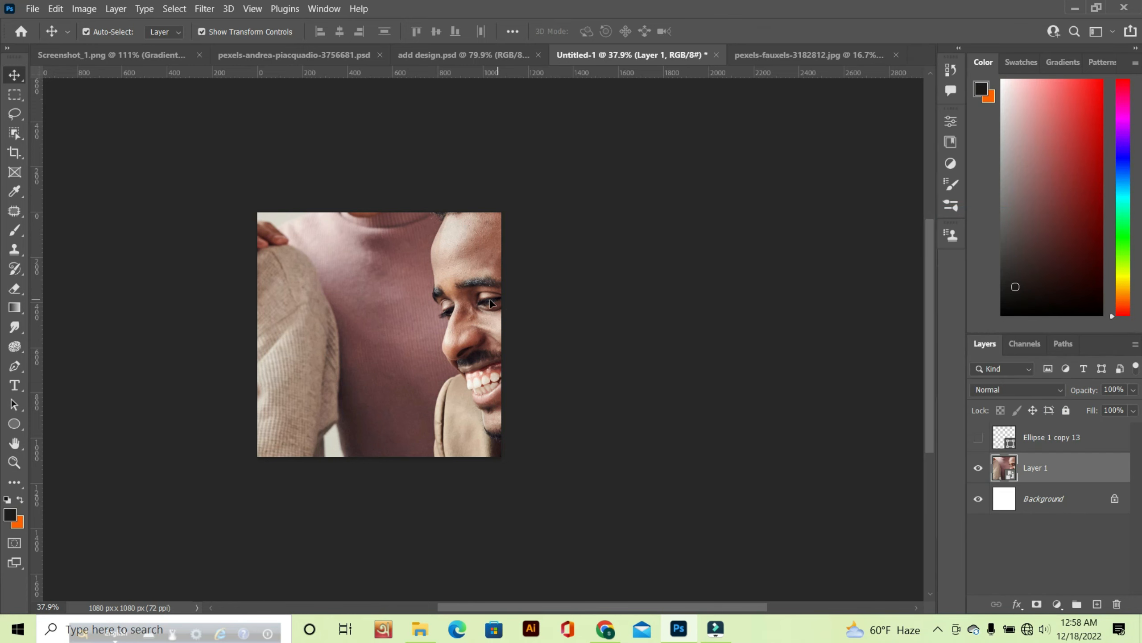
Scale the team photo to about 18% so it spans the canvas width, and align it with the canvas's bottom edge.
{"action": "scroll", "coordinate": [384, 329], "scroll_direction": "down", "scroll_amount": 2}
{"action": "left_click_drag", "start_coordinate": [383, 332], "coordinate": [424, 256]}
{"action": "scroll", "coordinate": [394, 304], "scroll_direction": "down", "scroll_amount": 2}
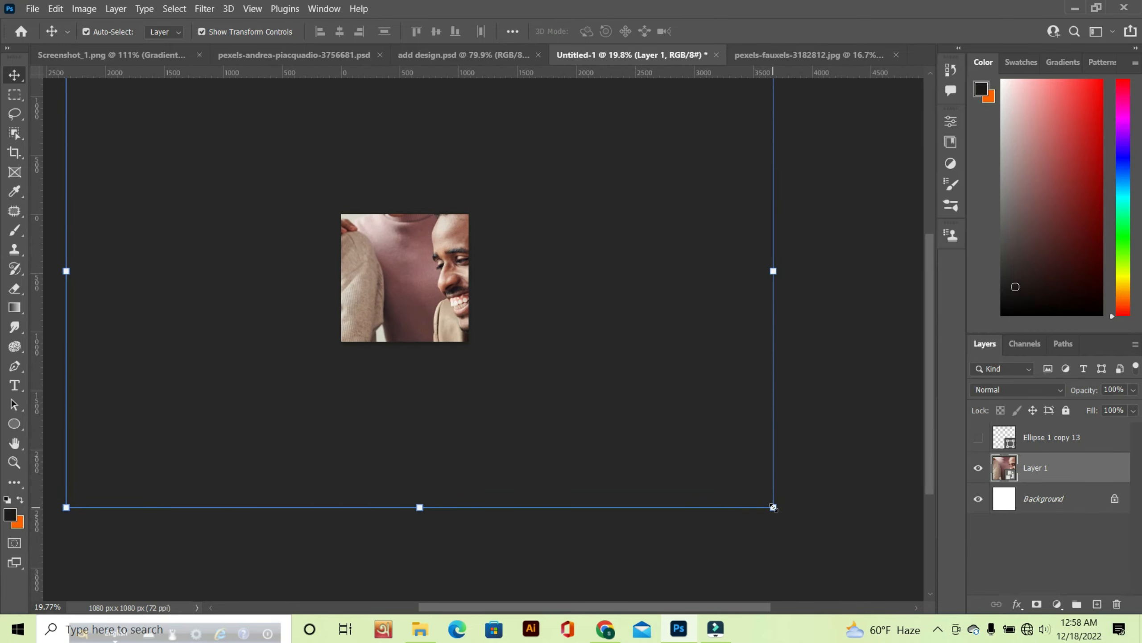
{"action": "left_click_drag", "start_coordinate": [773, 507], "coordinate": [487, 332]}
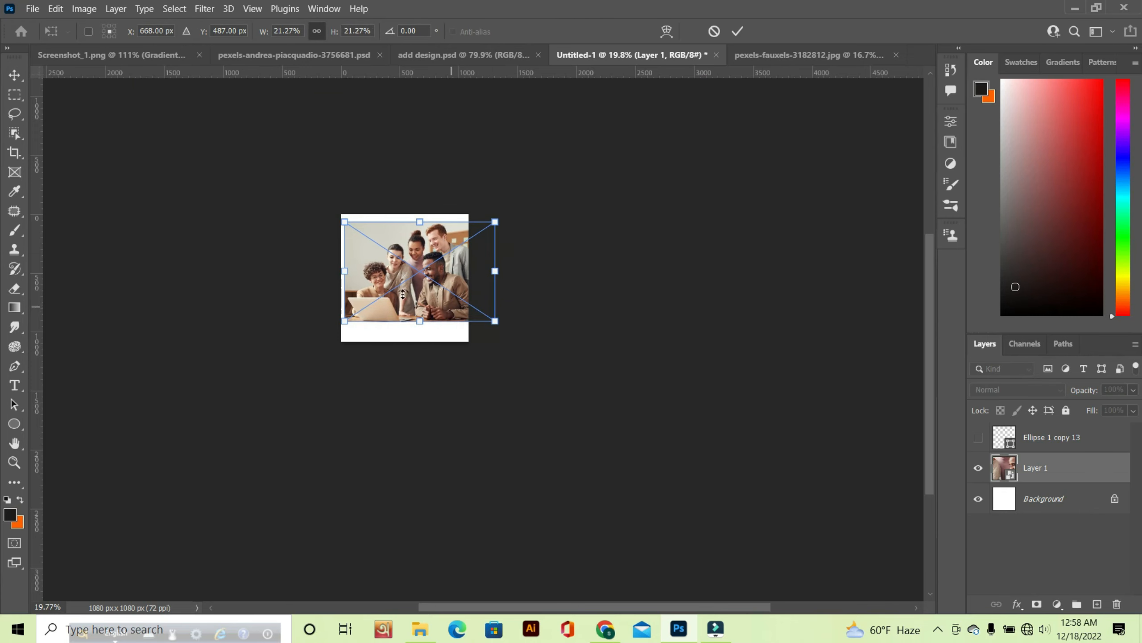
{"action": "scroll", "coordinate": [371, 264], "scroll_direction": "up", "scroll_amount": 5}
{"action": "left_click_drag", "start_coordinate": [499, 292], "coordinate": [462, 338]}
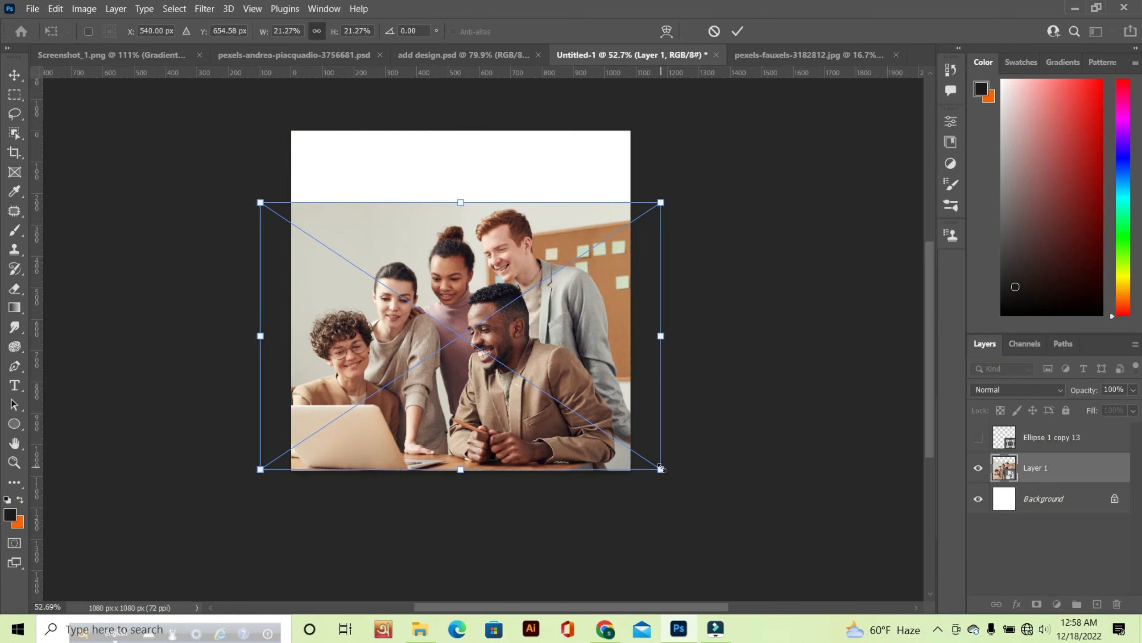
{"action": "left_click_drag", "start_coordinate": [661, 469], "coordinate": [629, 449]}
{"action": "mouse_move", "coordinate": [537, 252]}
{"action": "left_mouse_down"}
{"action": "mouse_move", "coordinate": [539, 156]}
{"action": "mouse_move", "coordinate": [536, 271]}
{"action": "left_mouse_up"}
{"action": "left_click", "coordinate": [492, 180]}
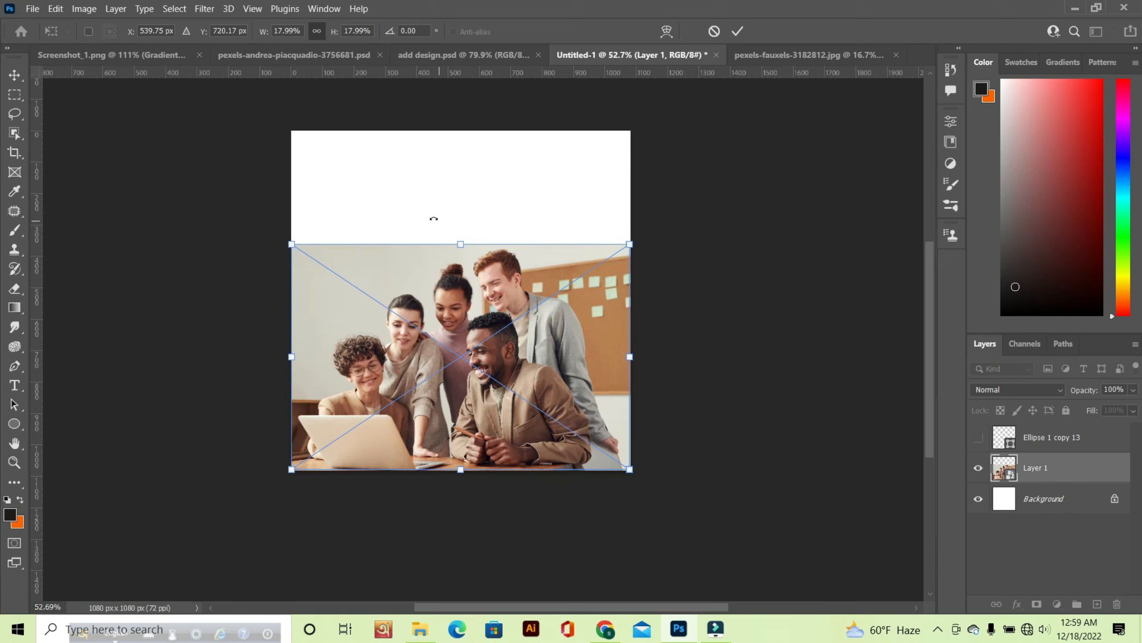
{"action": "left_click", "coordinate": [737, 31]}
{"action": "left_click", "coordinate": [387, 183]}
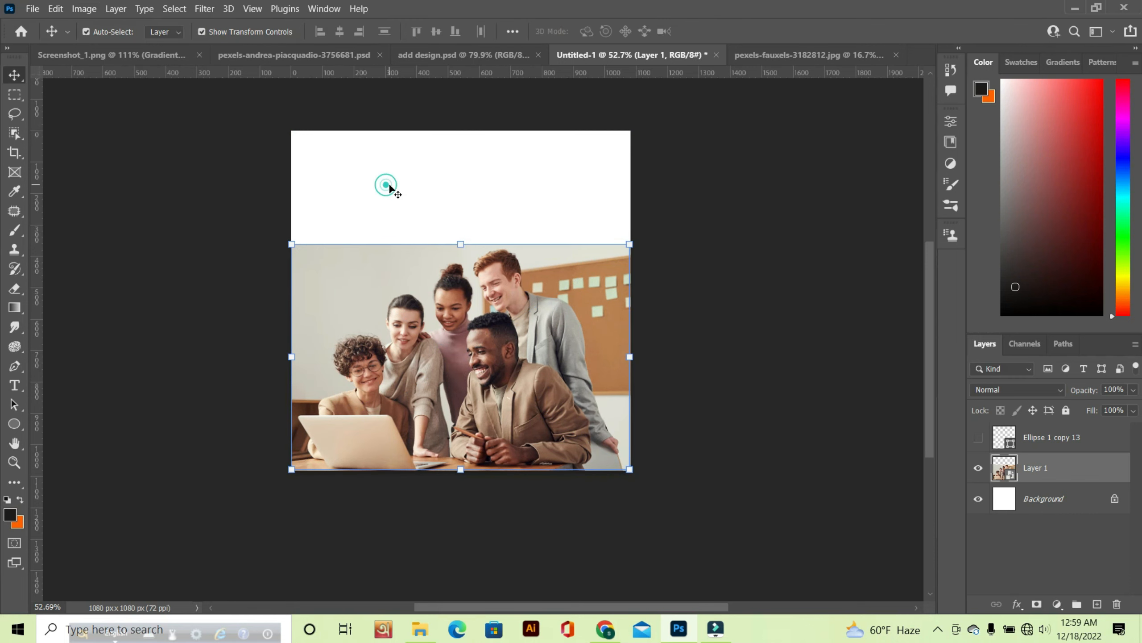
Rasterize the team photo layer and marquee-select the white area above the photo, slightly overlapping its upper edge.
{"action": "right_click", "coordinate": [1076, 468]}
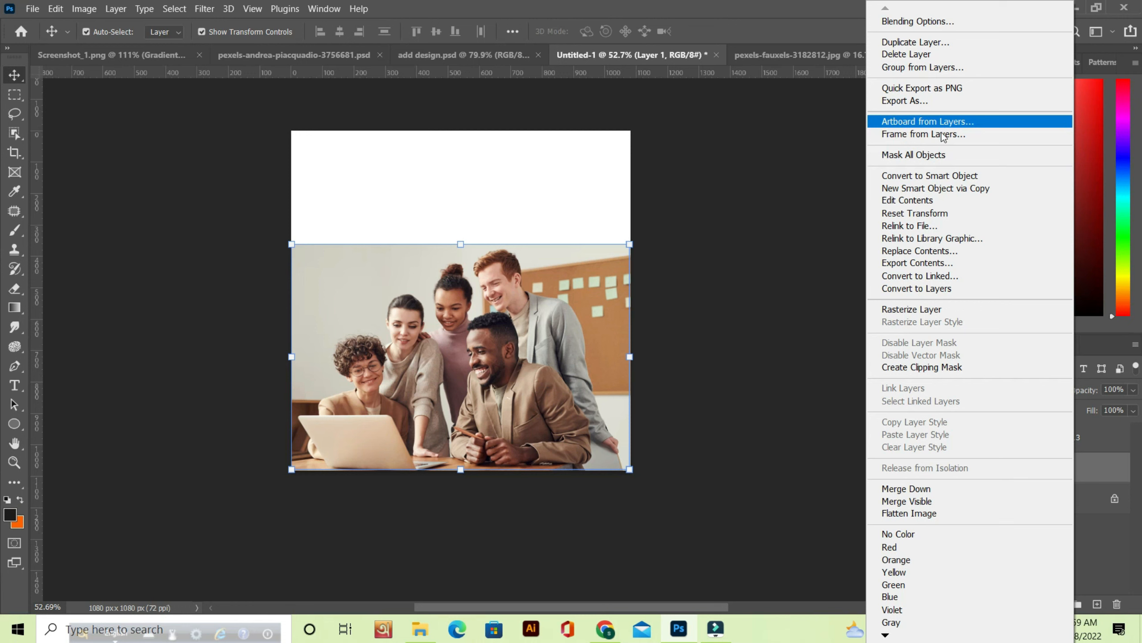
{"action": "left_click", "coordinate": [915, 309]}
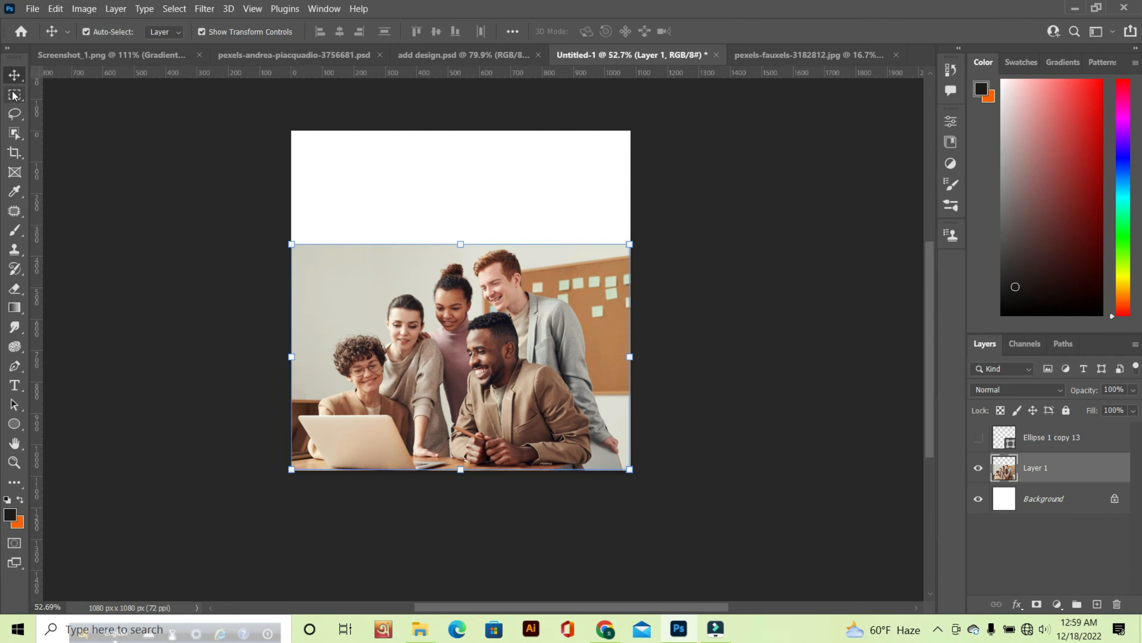
{"action": "left_click_drag", "start_coordinate": [13, 94], "coordinate": [54, 93]}
{"action": "left_click_drag", "start_coordinate": [273, 114], "coordinate": [687, 247]}
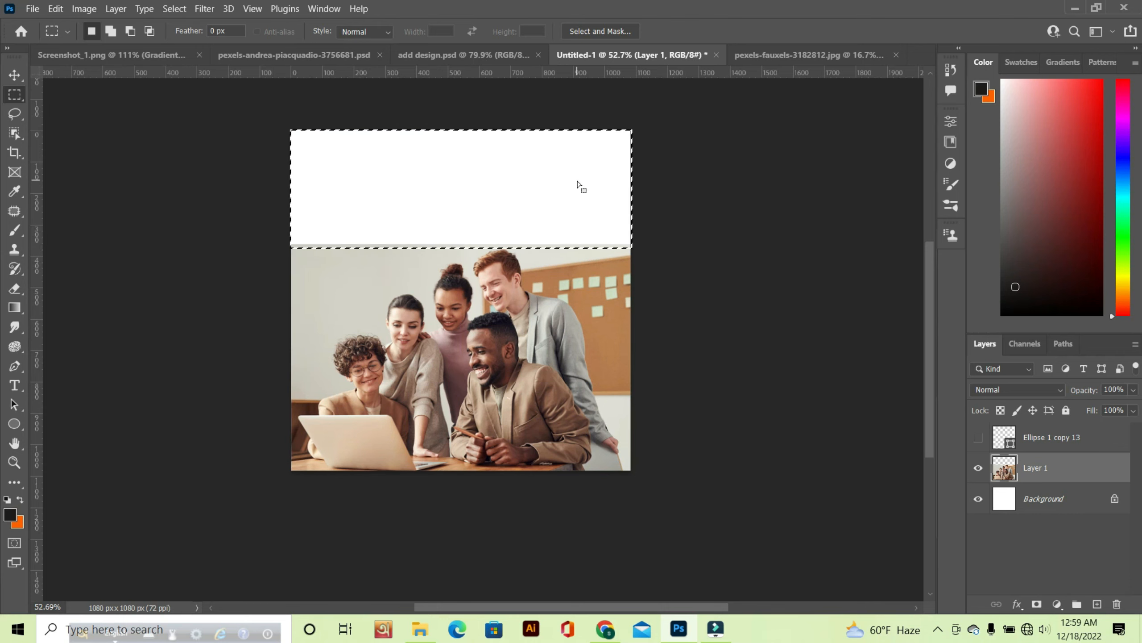
Fill the selected area with Content-Aware Fill using Auto sampling and output to a new layer, and clear the selection.
{"action": "left_click", "coordinate": [51, 7]}
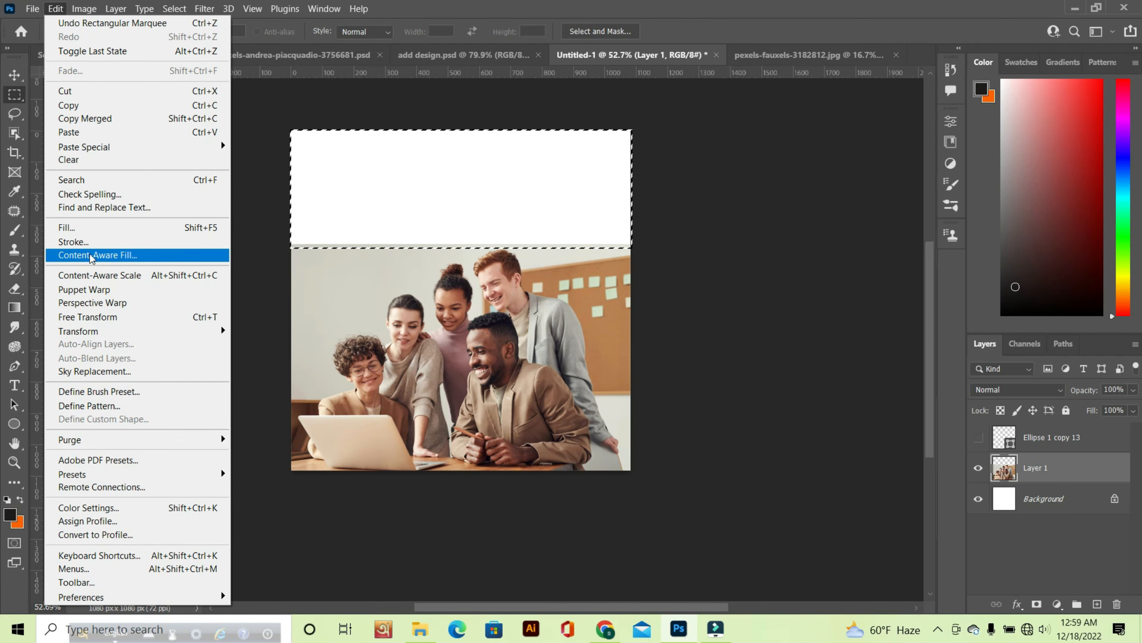
{"action": "left_click", "coordinate": [120, 260]}
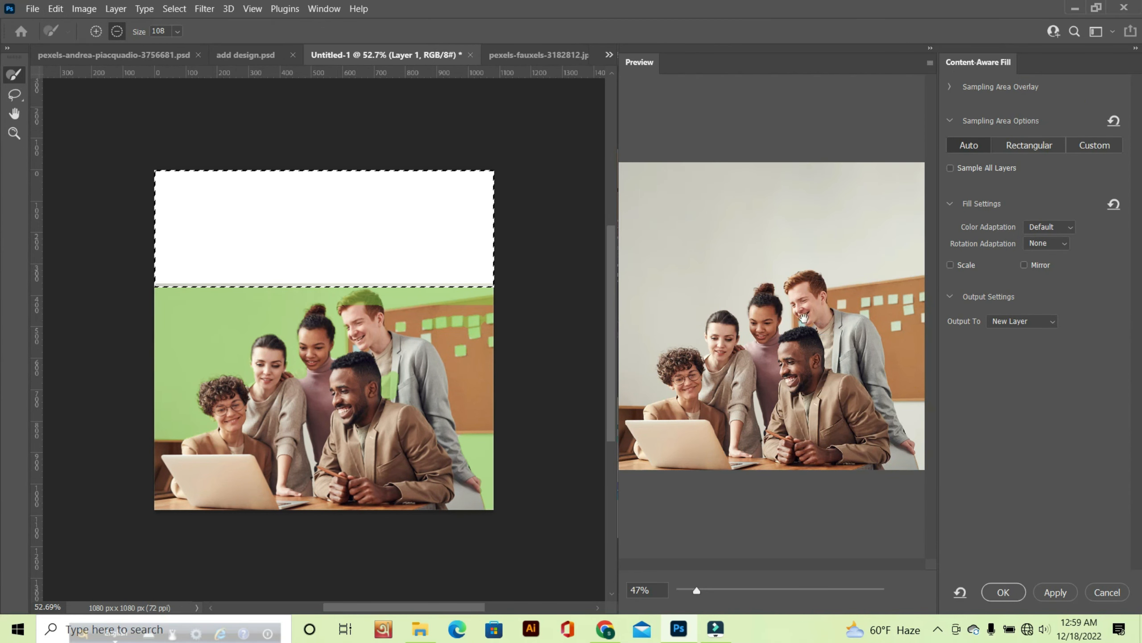
{"action": "left_click", "coordinate": [1010, 592]}
{"action": "key", "text": "v"}
{"action": "left_click", "coordinate": [733, 340]}
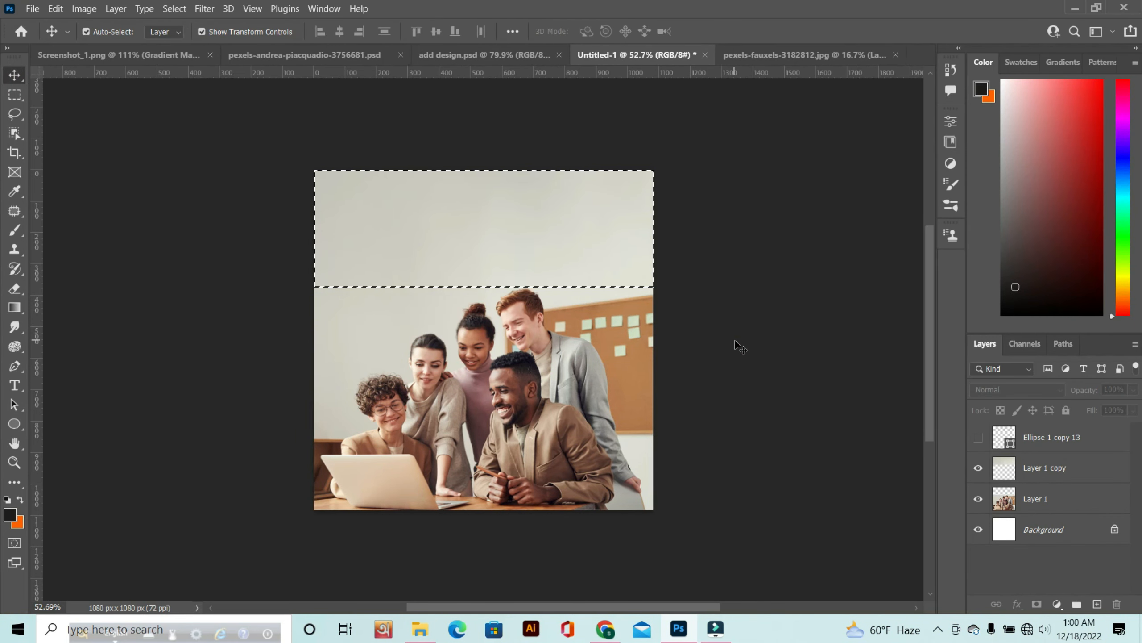
{"action": "key", "text": "ctrl+d"}
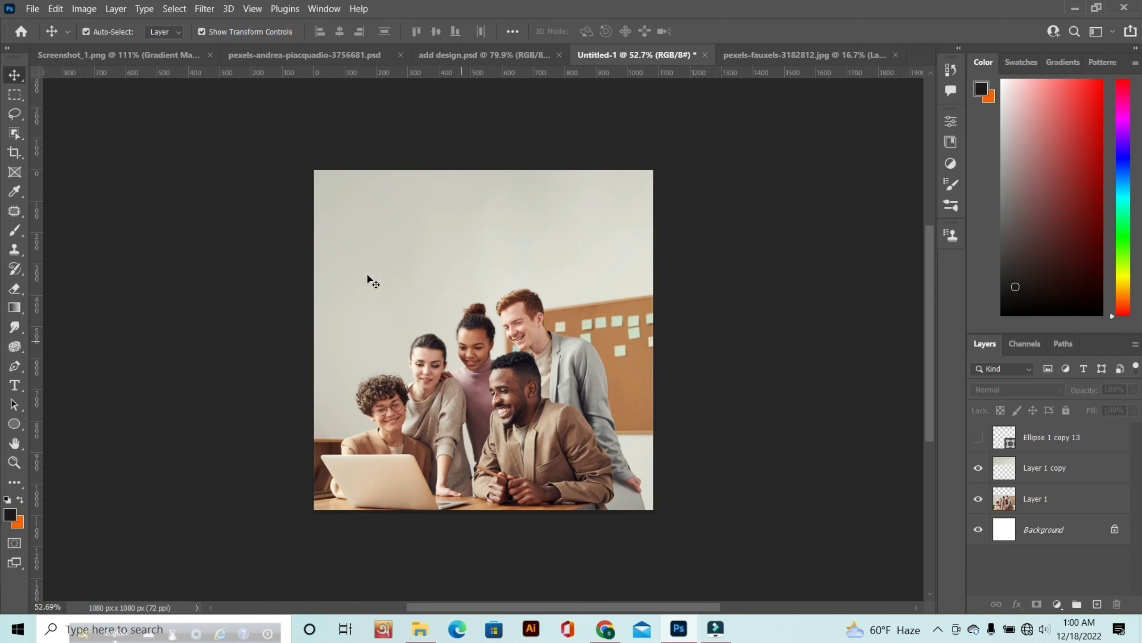
Merge the content-aware fill layer with the team photo layer, and toggle the merged layer's visibility to check it.
{"action": "left_click", "coordinate": [989, 468]}
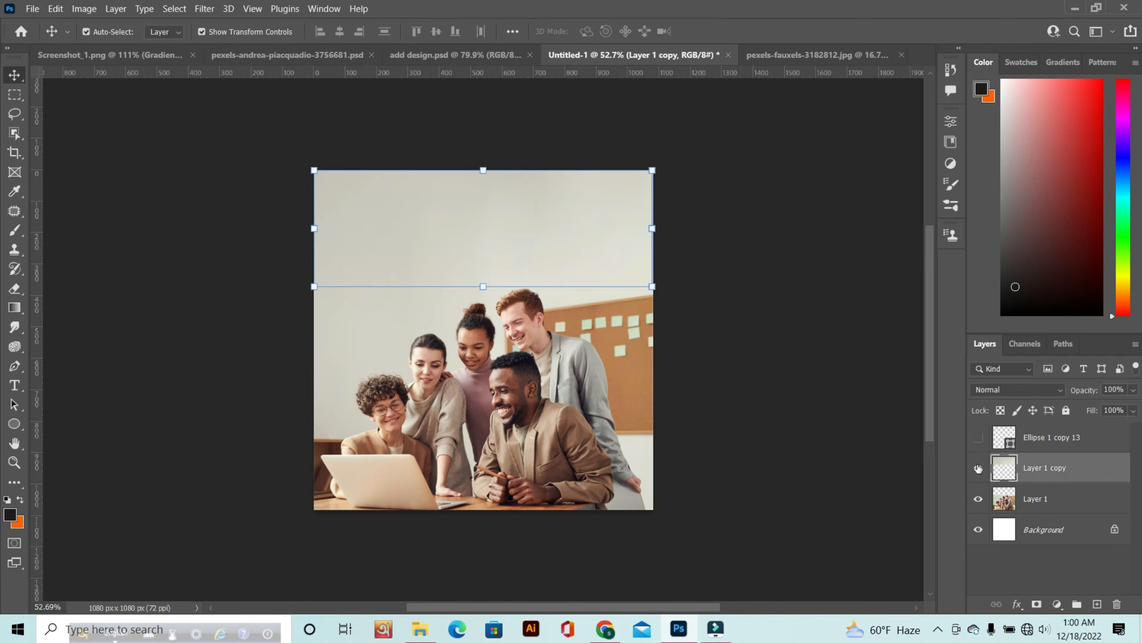
{"action": "left_click", "coordinate": [1073, 500], "text": "shift"}
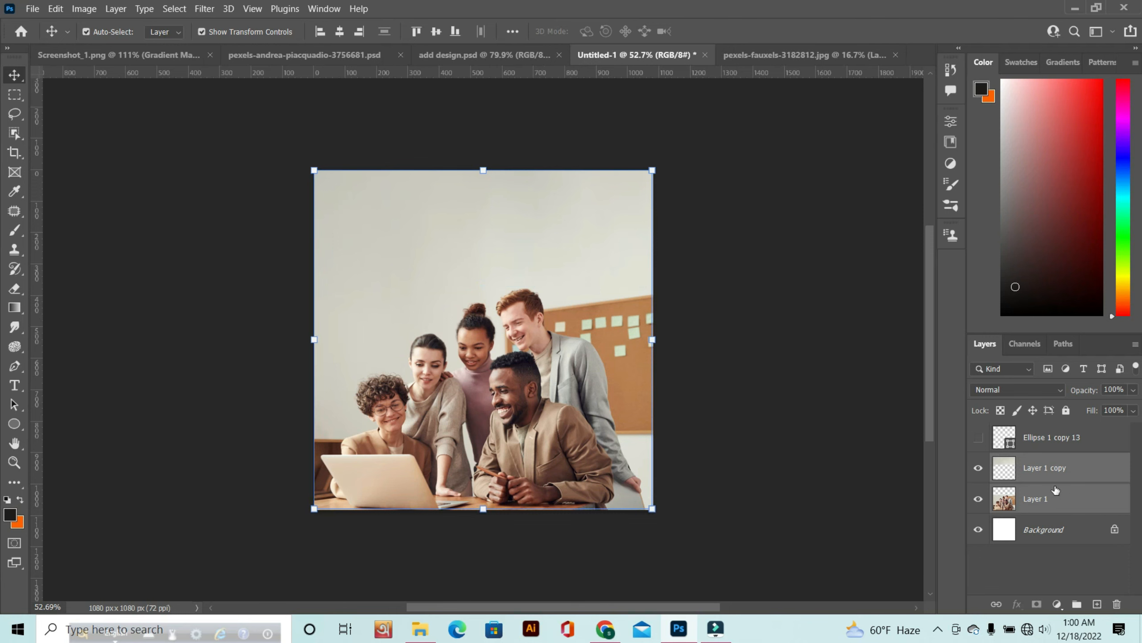
{"action": "key", "text": "ctrl+e"}
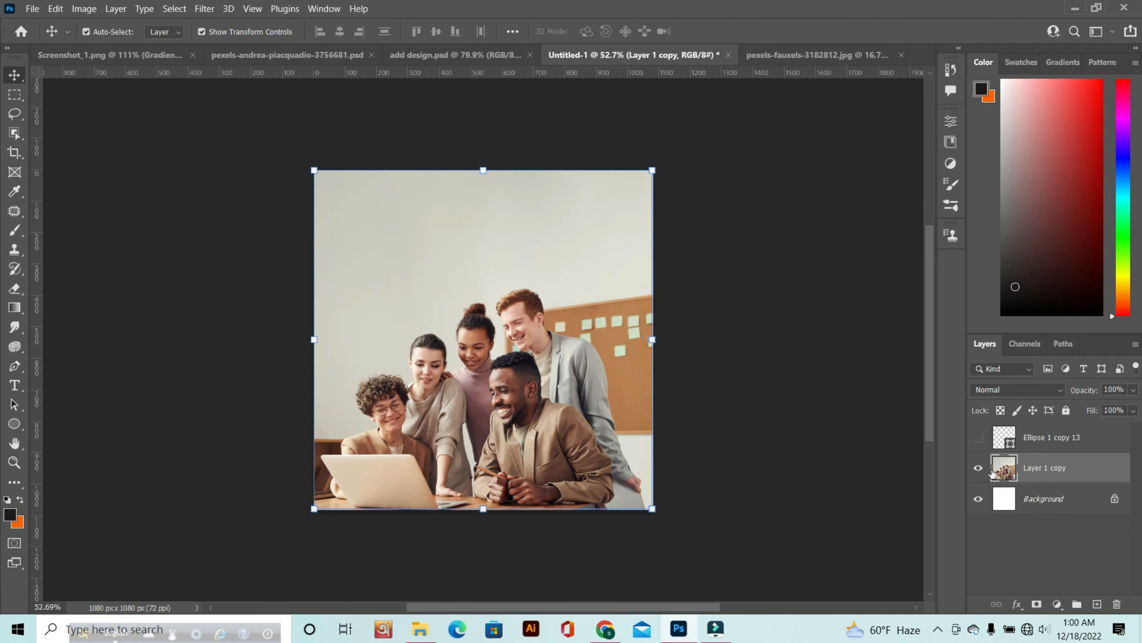
{"action": "left_click", "coordinate": [978, 468]}
{"action": "left_click", "coordinate": [978, 468]}
Apply a Gaussian Blur with a 4.6-pixel radius to the merged photo layer, and deselect the layer.
{"action": "scroll", "coordinate": [479, 320], "scroll_direction": "up", "scroll_amount": 1}
{"action": "left_click_drag", "start_coordinate": [479, 320], "coordinate": [432, 273]}
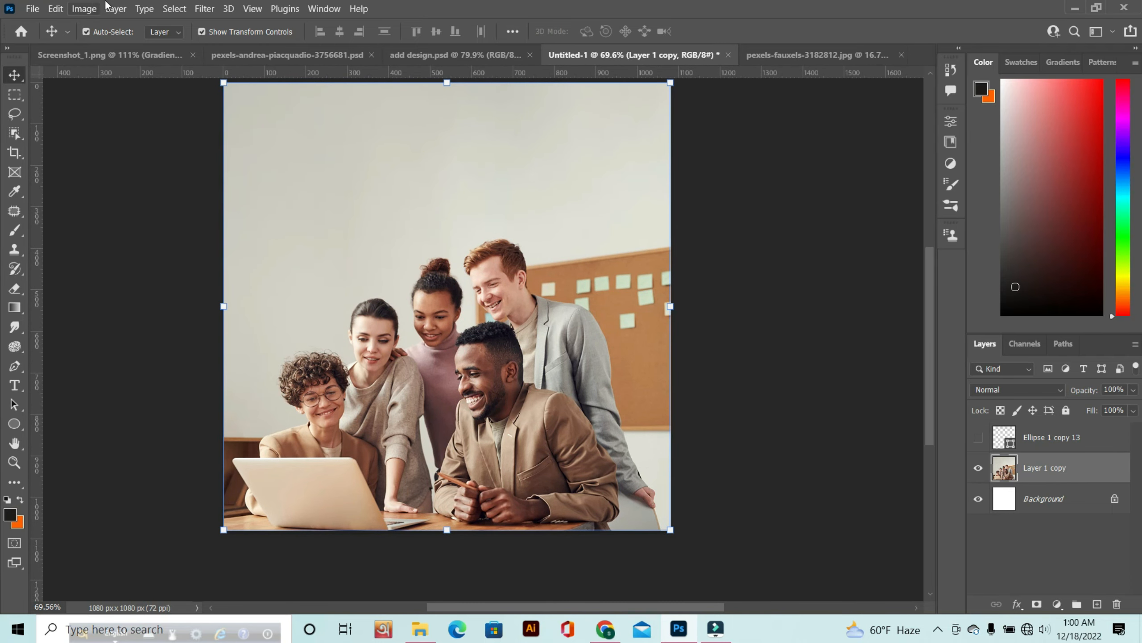
{"action": "left_click", "coordinate": [204, 7]}
{"action": "mouse_move", "coordinate": [228, 191]}
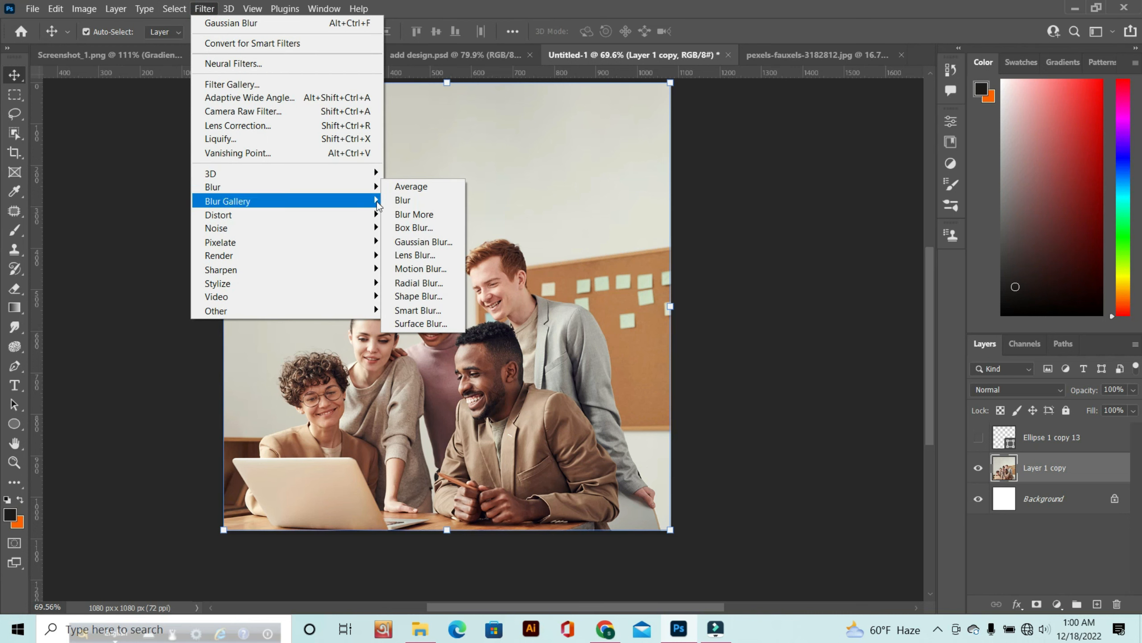
{"action": "left_click", "coordinate": [422, 242]}
{"action": "left_click_drag", "start_coordinate": [677, 356], "coordinate": [678, 356]}
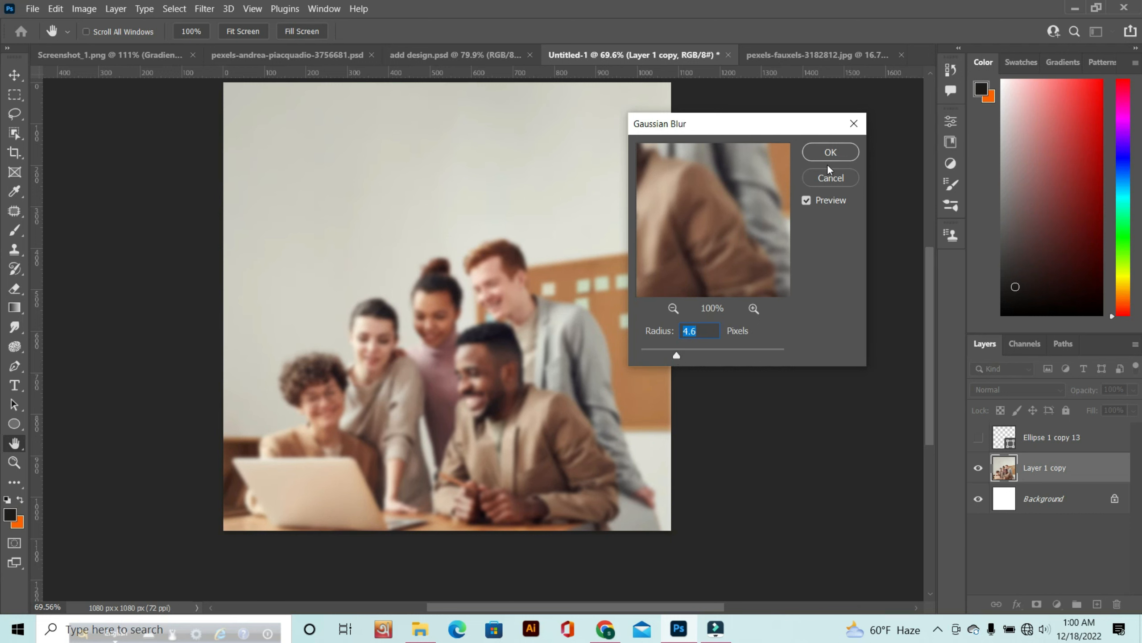
{"action": "left_click", "coordinate": [831, 153]}
{"action": "key", "text": "v"}
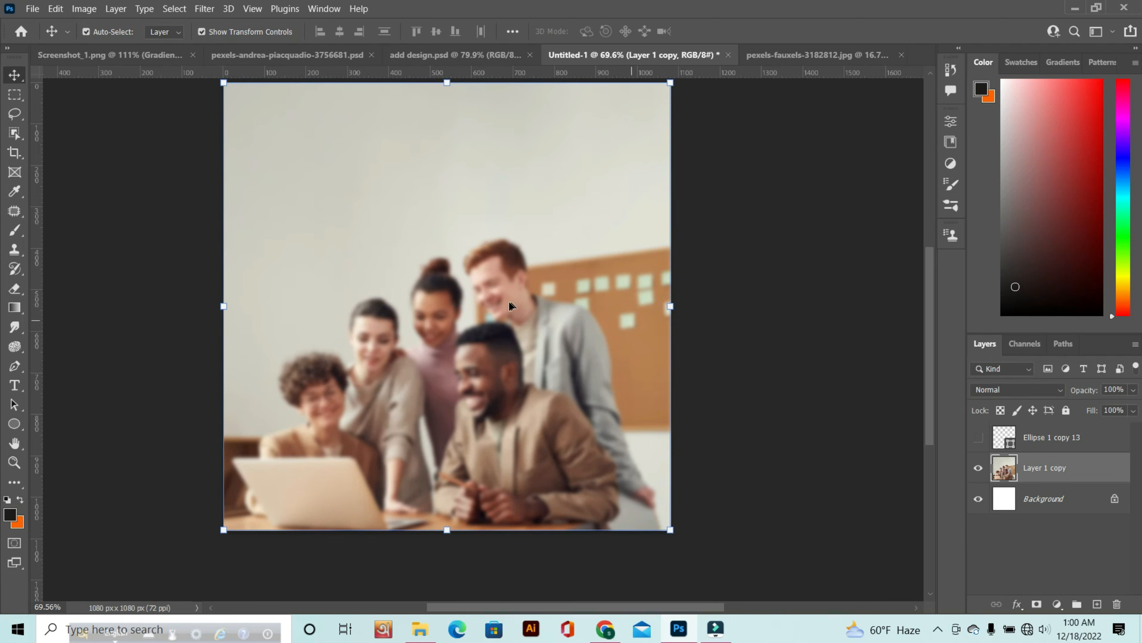
{"action": "scroll", "coordinate": [386, 294], "scroll_direction": "down", "scroll_amount": 1}
{"action": "mouse_move", "coordinate": [391, 227]}
{"action": "left_mouse_down"}
{"action": "mouse_move", "coordinate": [405, 273]}
{"action": "mouse_move", "coordinate": [382, 247]}
{"action": "left_mouse_up"}
{"action": "left_click_drag", "start_coordinate": [408, 289], "coordinate": [395, 263]}
{"action": "scroll", "coordinate": [395, 262], "scroll_direction": "down", "scroll_amount": 1}
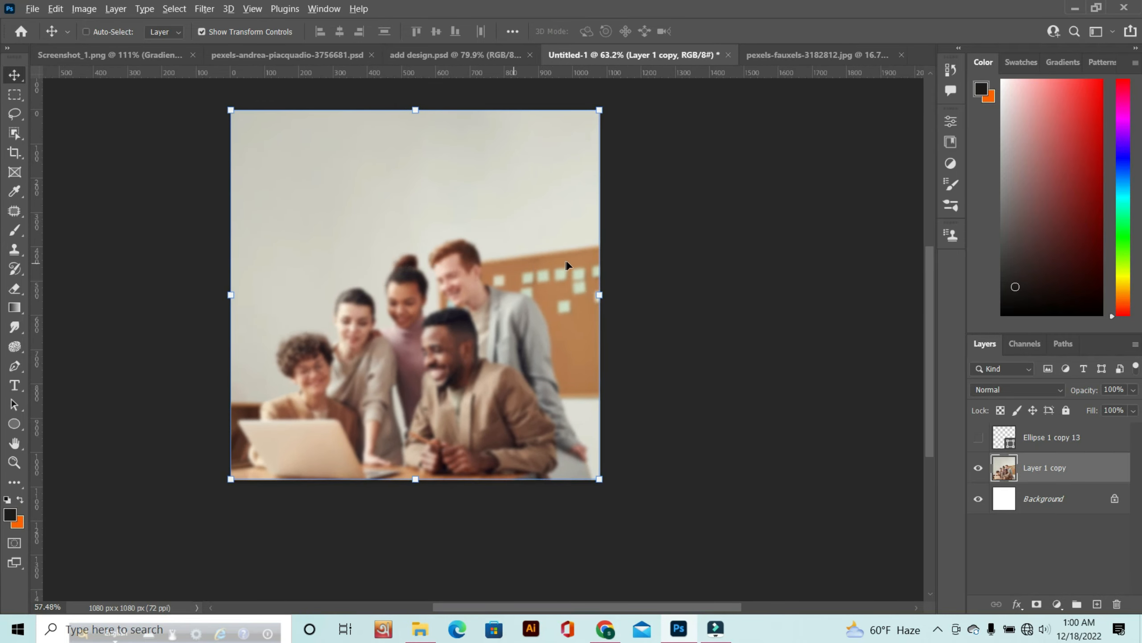
{"action": "left_click", "coordinate": [159, 145]}
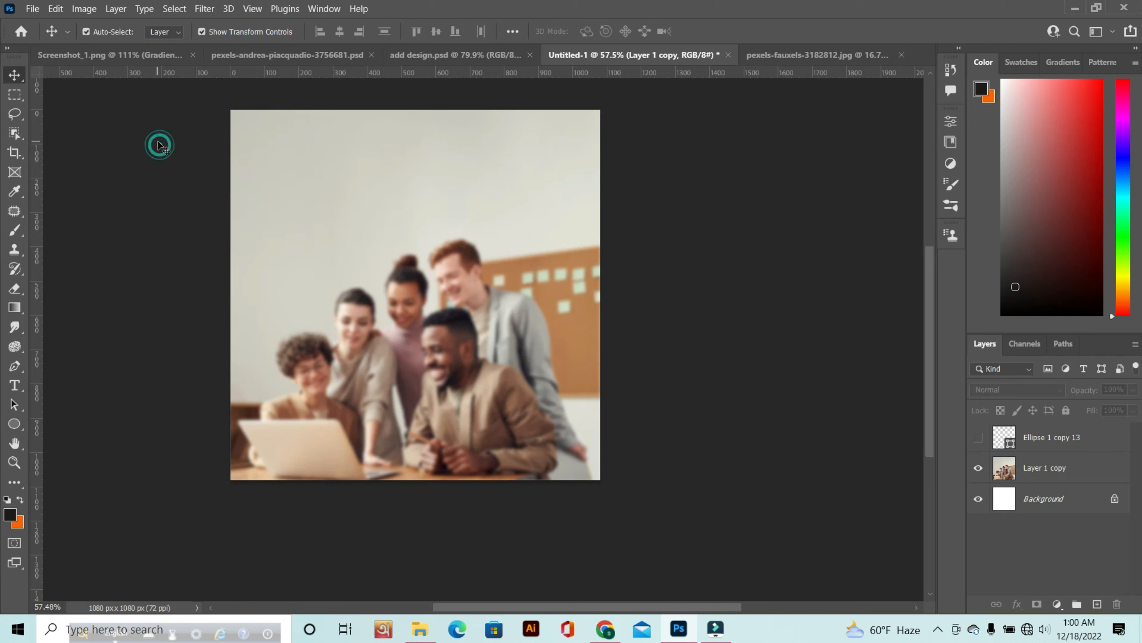
Delete the hidden ellipse layer and add a Gradient Fill adjustment layer above the blurred team photo.
{"action": "left_click", "coordinate": [1072, 473]}
{"action": "left_click_drag", "start_coordinate": [1061, 439], "coordinate": [1117, 603]}
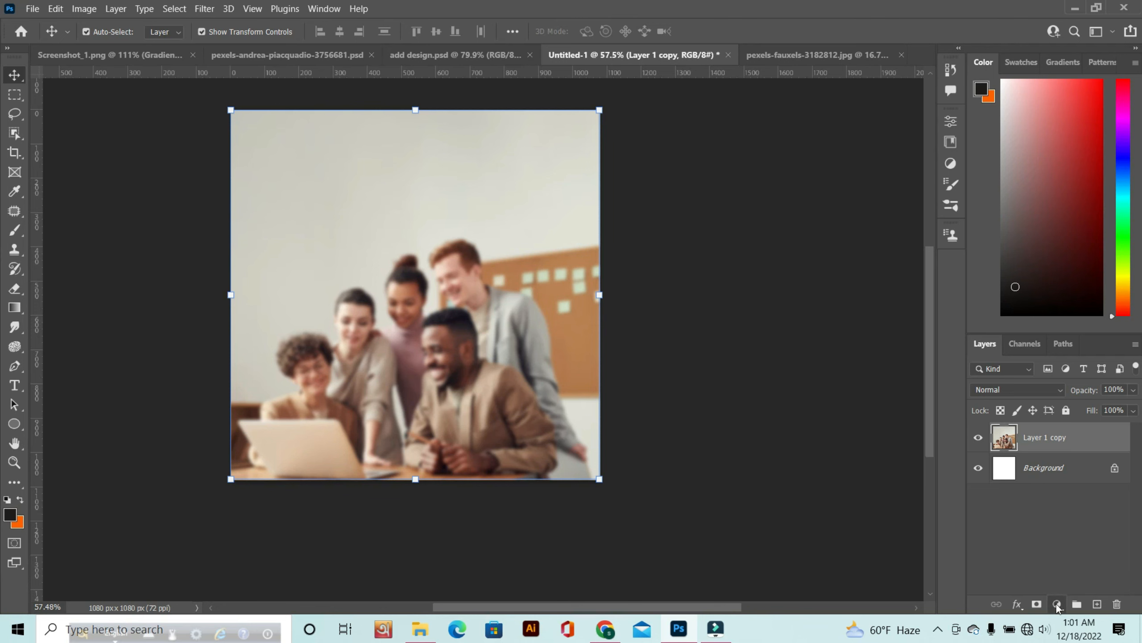
{"action": "left_click", "coordinate": [1057, 604]}
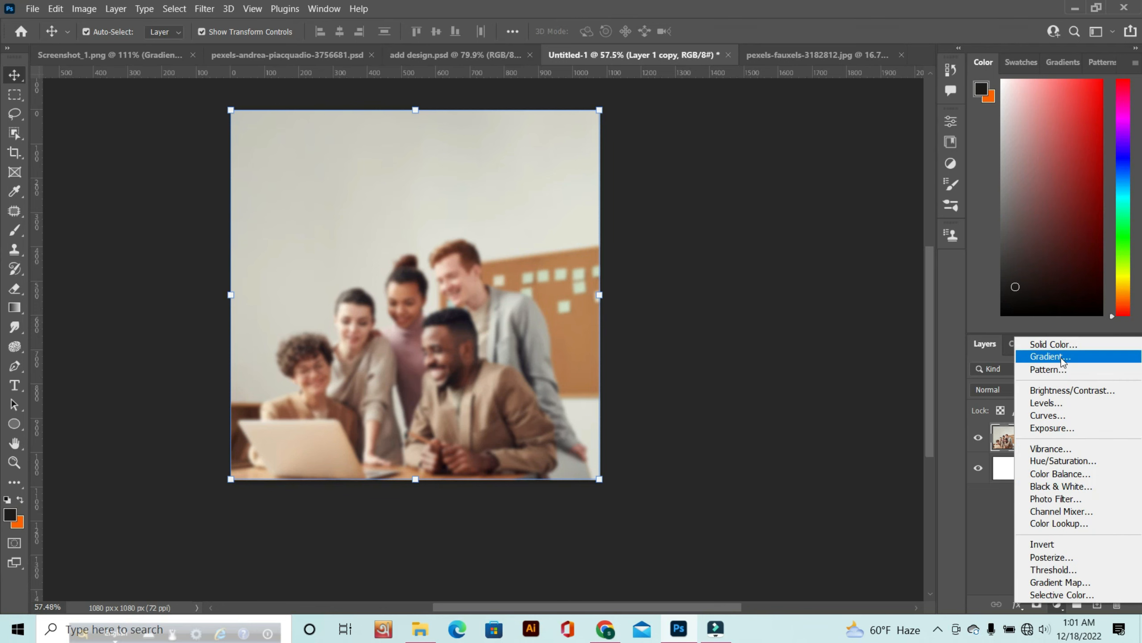
{"action": "left_click", "coordinate": [1075, 358]}
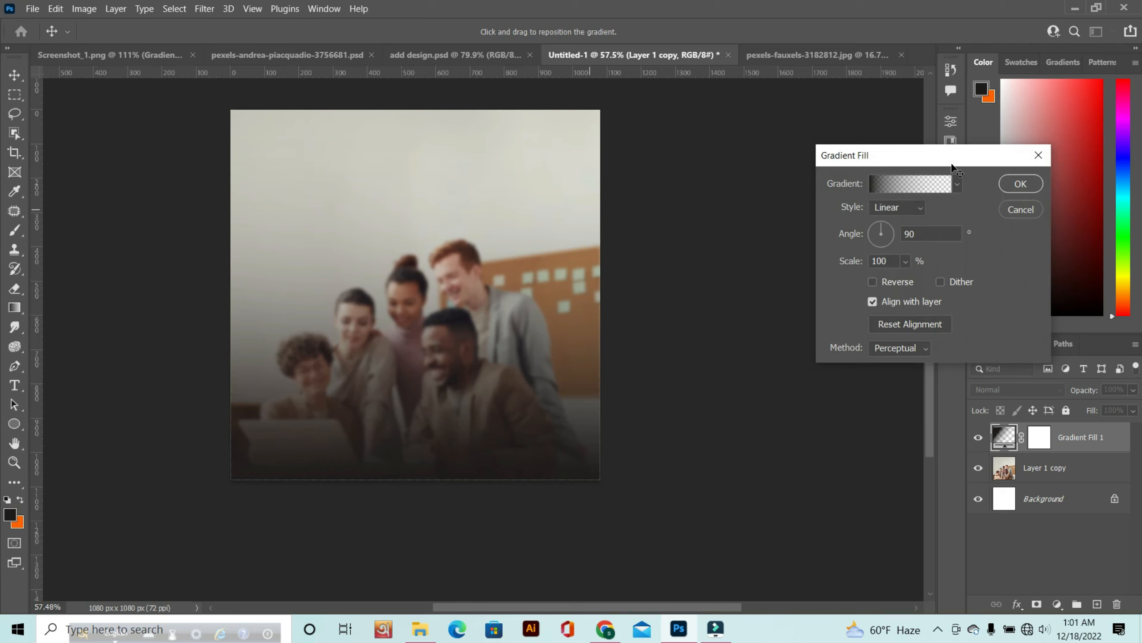
Apply the Purple_21 preset to the gradient fill as a linear gradient angled at about -85.32°, with the dark blue at the canvas's lower edge.
{"action": "left_click", "coordinate": [885, 183]}
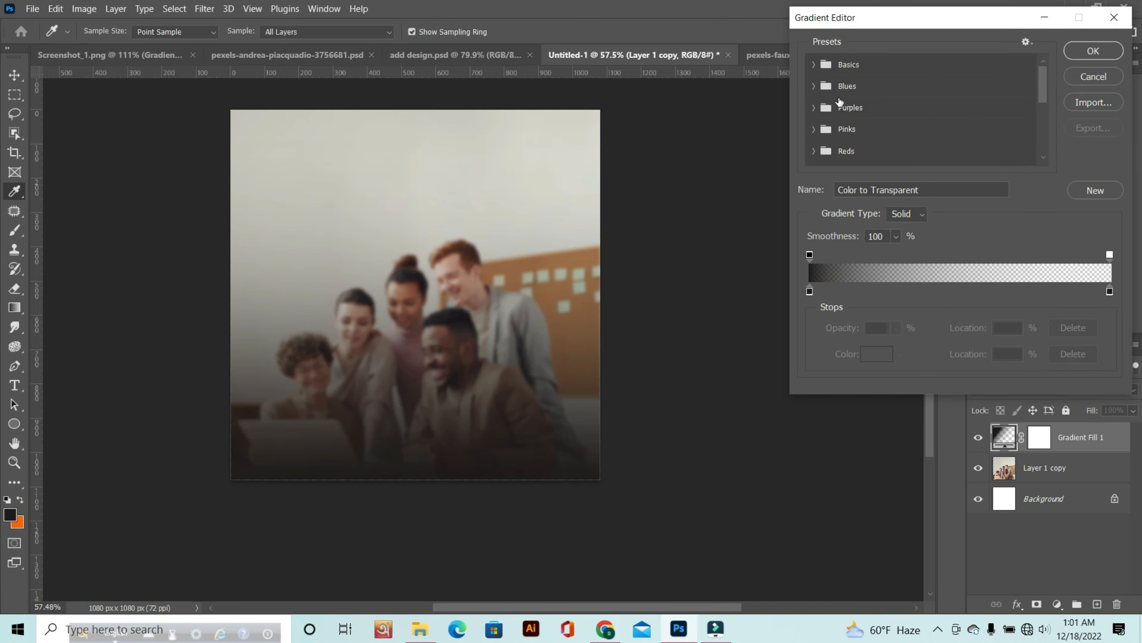
{"action": "left_click", "coordinate": [866, 109]}
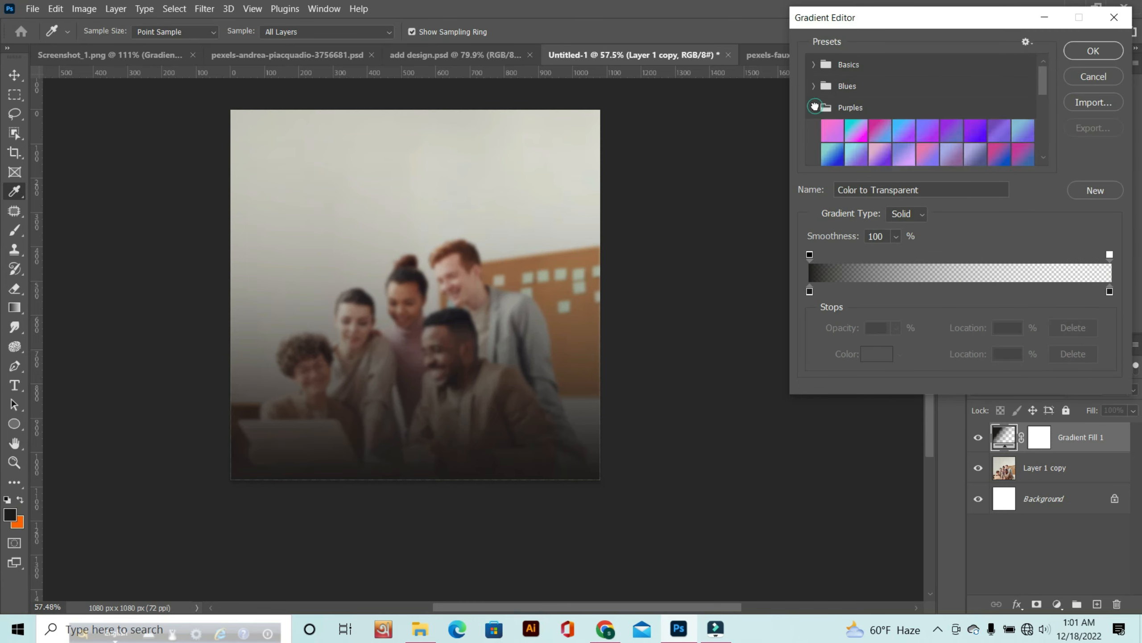
{"action": "scroll", "coordinate": [857, 135], "scroll_direction": "down", "scroll_amount": 1}
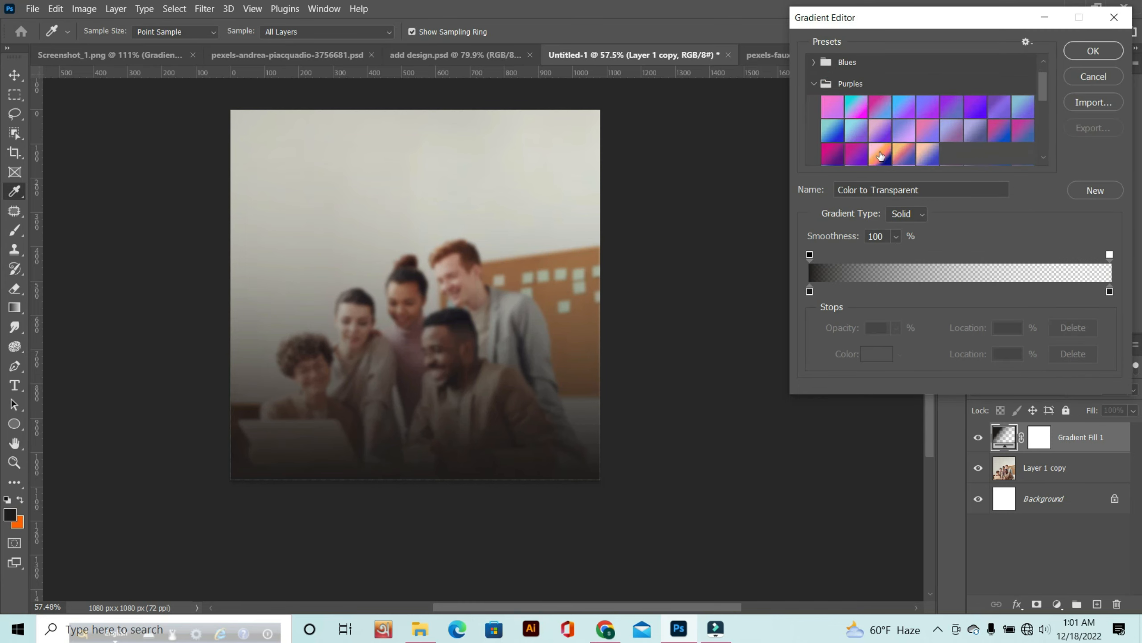
{"action": "left_click", "coordinate": [884, 156]}
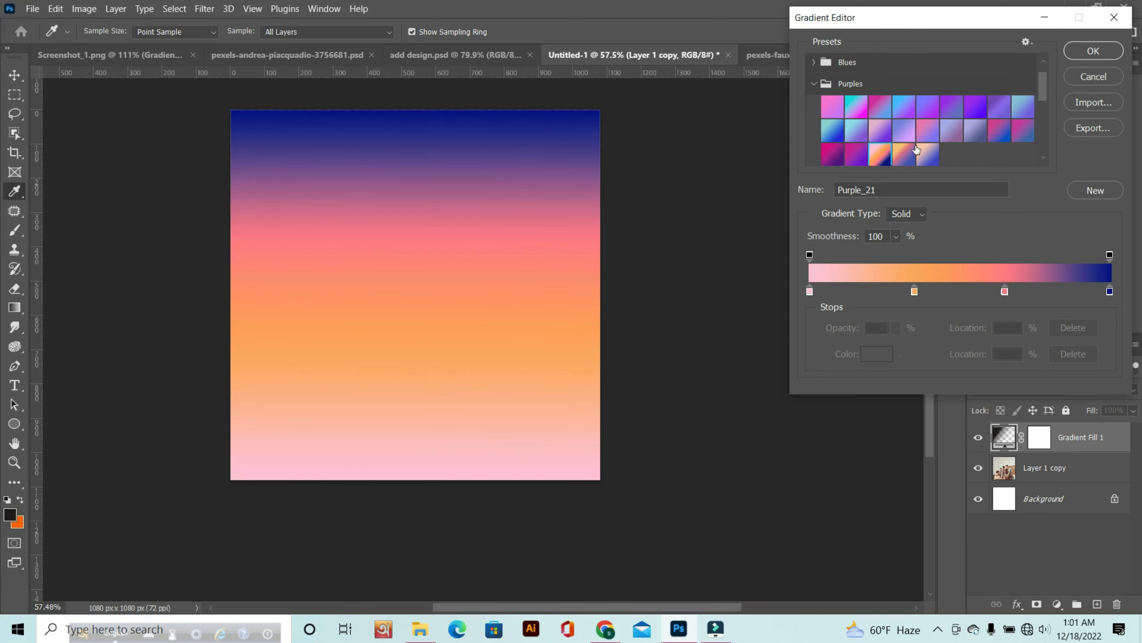
{"action": "left_click", "coordinate": [1094, 50]}
{"action": "mouse_move", "coordinate": [883, 230]}
{"action": "left_mouse_down"}
{"action": "mouse_move", "coordinate": [892, 243]}
{"action": "mouse_move", "coordinate": [874, 241]}
{"action": "mouse_move", "coordinate": [885, 224]}
{"action": "mouse_move", "coordinate": [883, 250]}
{"action": "left_mouse_up"}
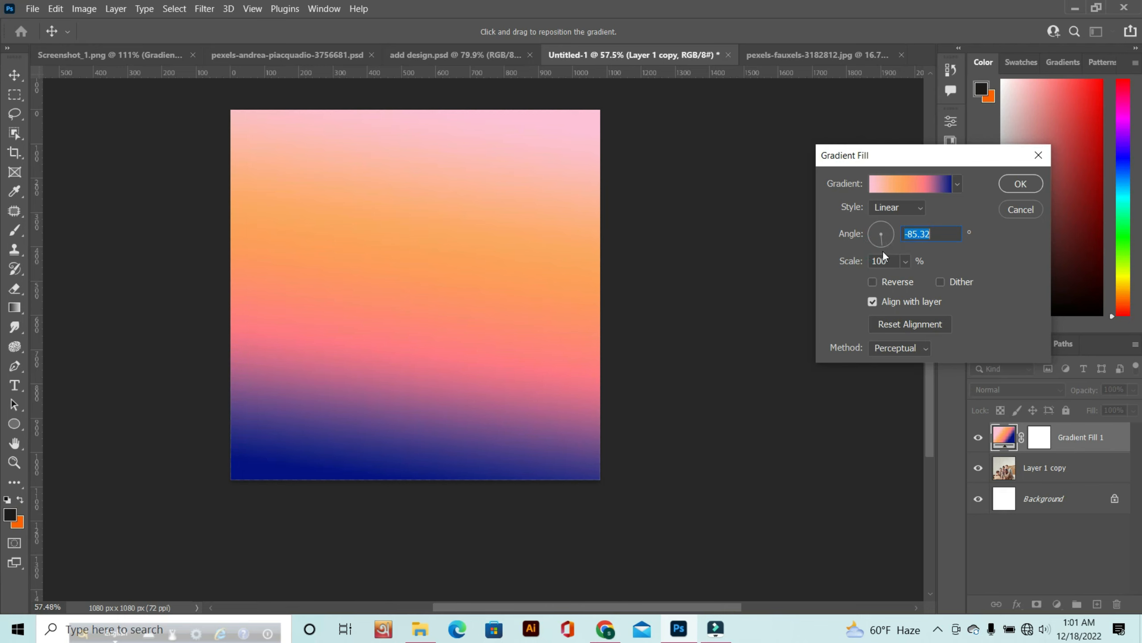
{"action": "left_click", "coordinate": [1021, 184]}
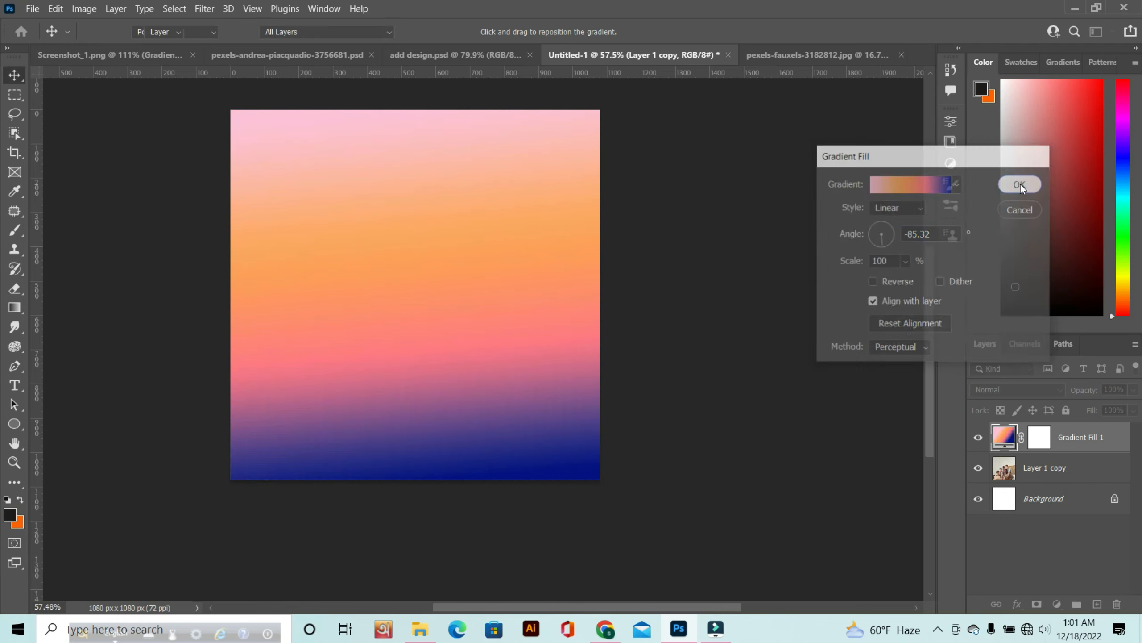
Lower the gradient fill layer's opacity to 62% so the team photo shows through.
{"action": "scroll", "coordinate": [825, 365], "scroll_direction": "up", "scroll_amount": 1}
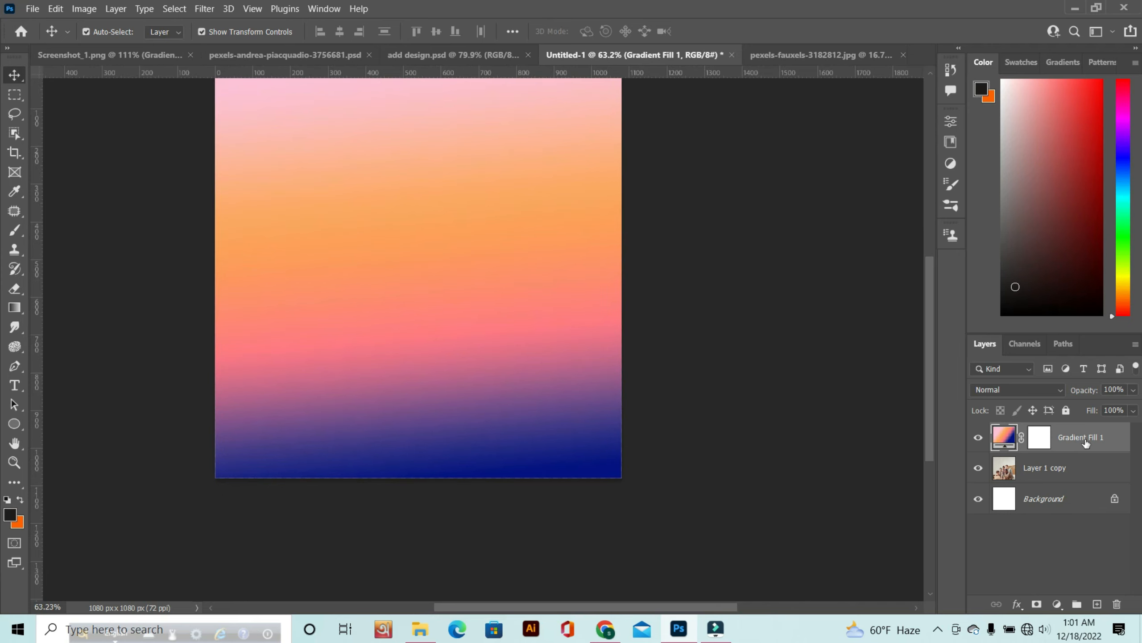
{"action": "left_click", "coordinate": [1133, 390]}
{"action": "left_click_drag", "start_coordinate": [1133, 408], "coordinate": [1120, 408]}
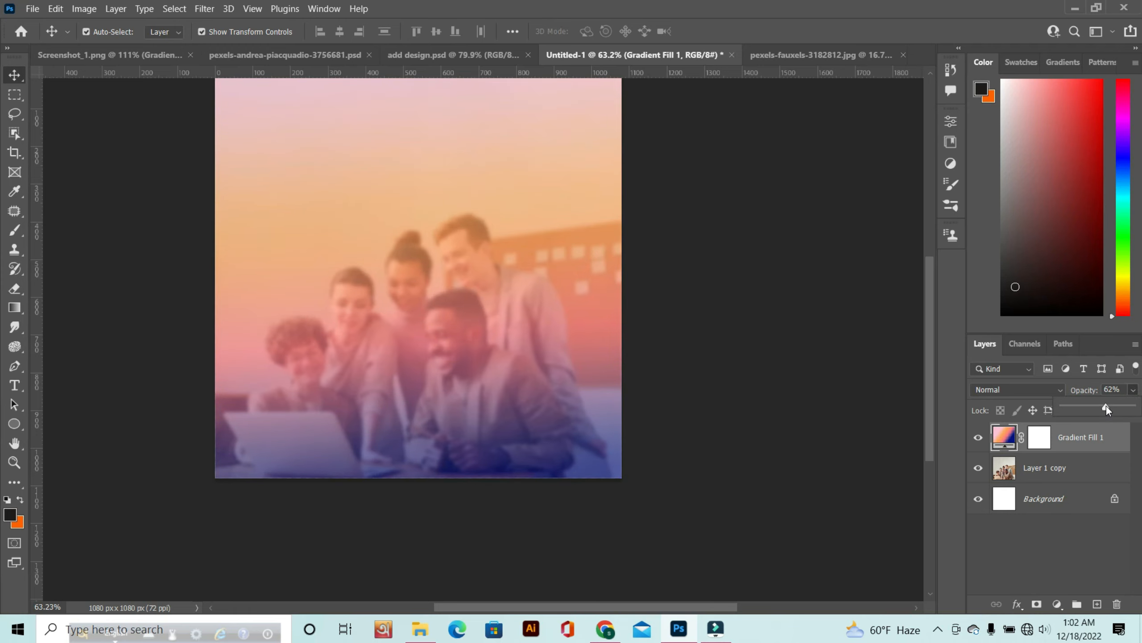
{"action": "mouse_move", "coordinate": [780, 331]}
{"action": "left_mouse_down"}
{"action": "mouse_move", "coordinate": [757, 429]}
{"action": "mouse_move", "coordinate": [778, 406]}
{"action": "mouse_move", "coordinate": [777, 346]}
{"action": "left_mouse_up"}
{"action": "scroll", "coordinate": [780, 375], "scroll_direction": "down", "scroll_amount": 1}
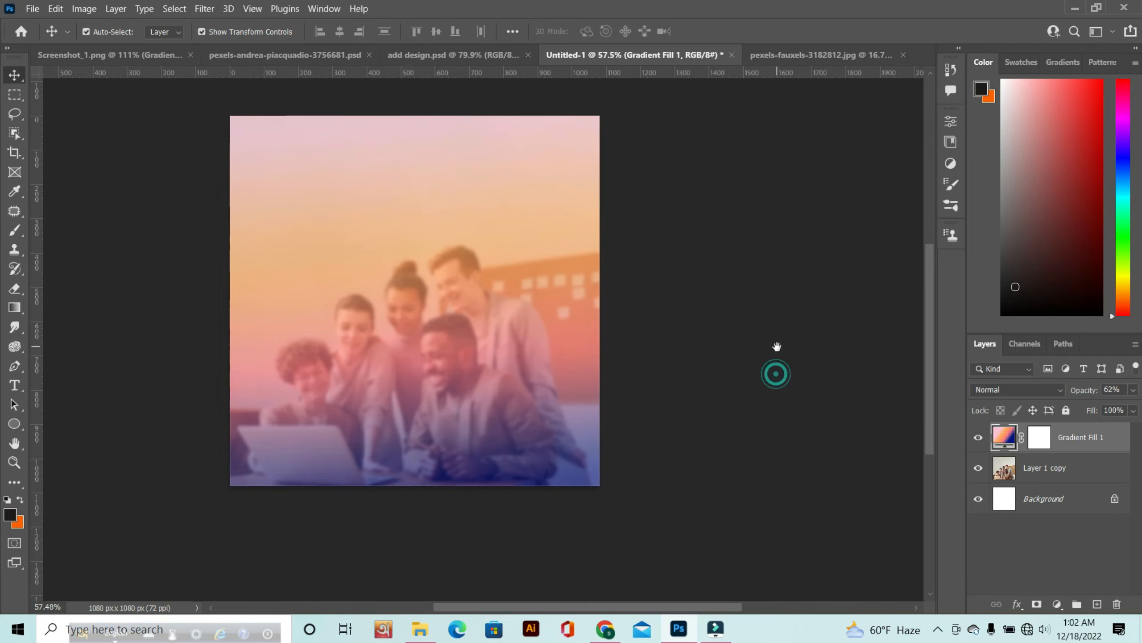
Remove the orange colour stop from the gradient fill, keeping the pink, coral and dark blue stops.
{"action": "double_click", "coordinate": [1005, 441]}
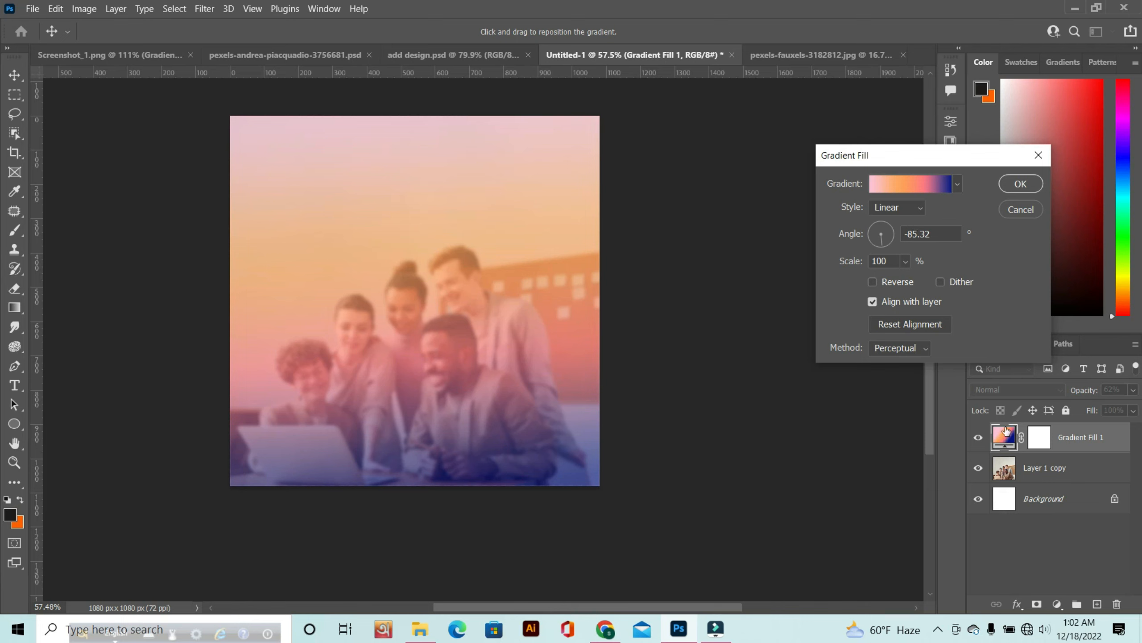
{"action": "left_click", "coordinate": [895, 186]}
{"action": "left_click_drag", "start_coordinate": [915, 291], "coordinate": [916, 302]}
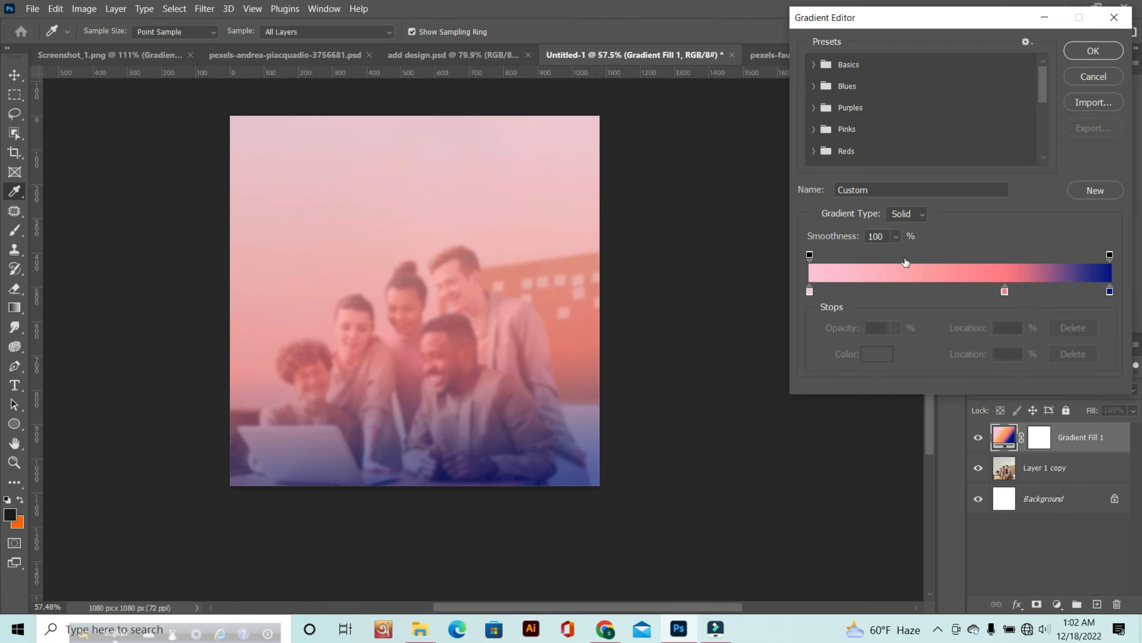
{"action": "left_click", "coordinate": [1080, 52]}
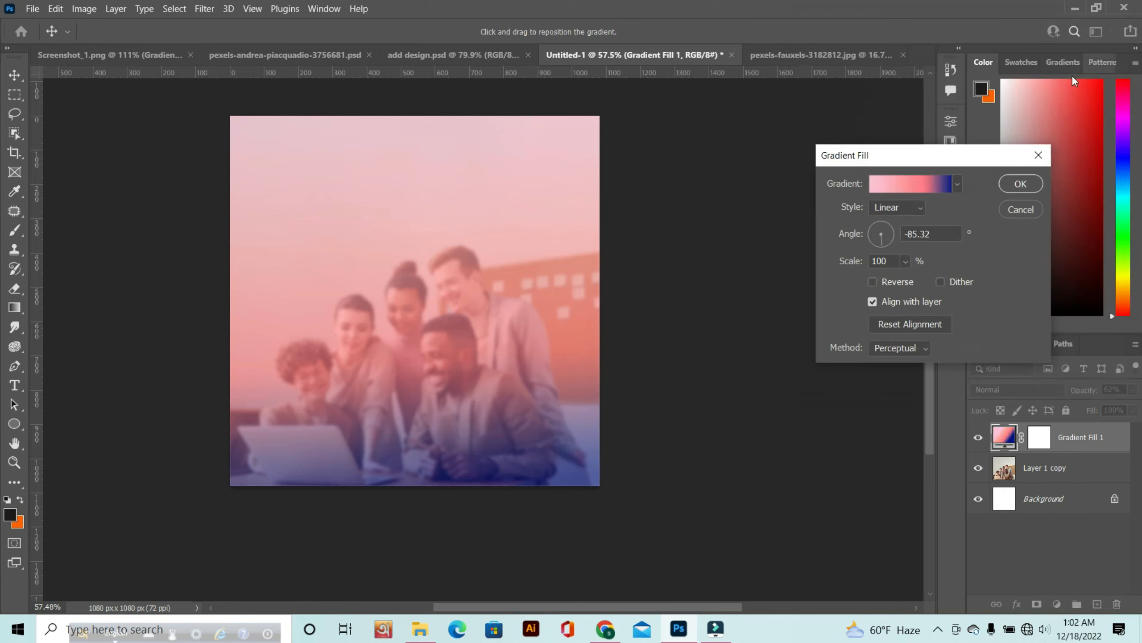
{"action": "left_click", "coordinate": [1022, 183]}
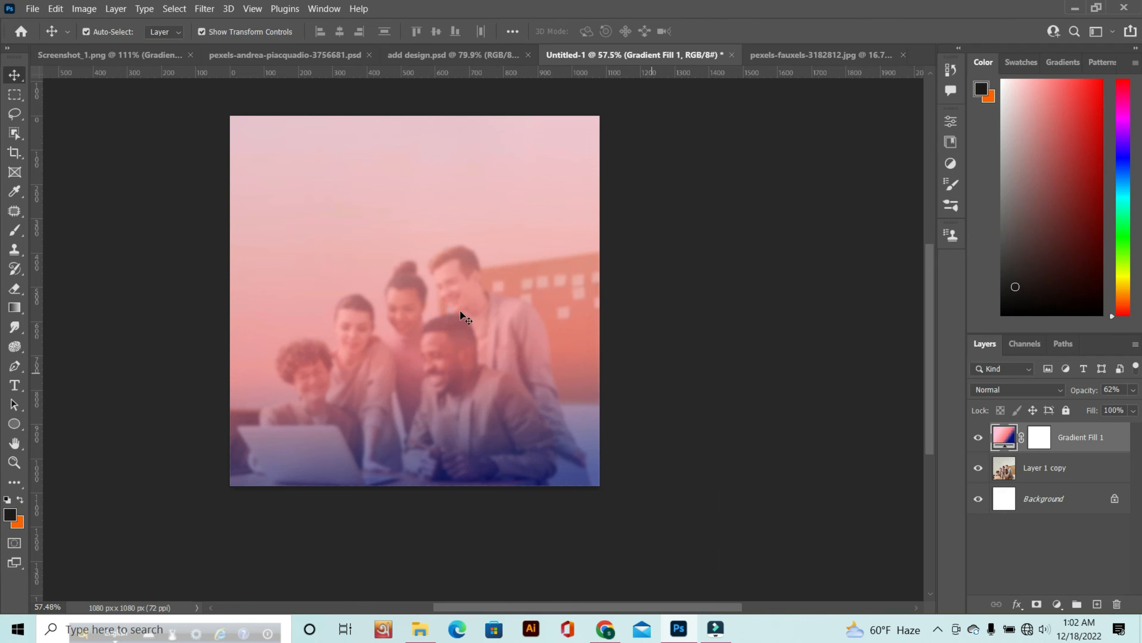
Lower the blurred team photo layer's opacity to 70% and deselect the layer.
{"action": "left_click", "coordinate": [1070, 474]}
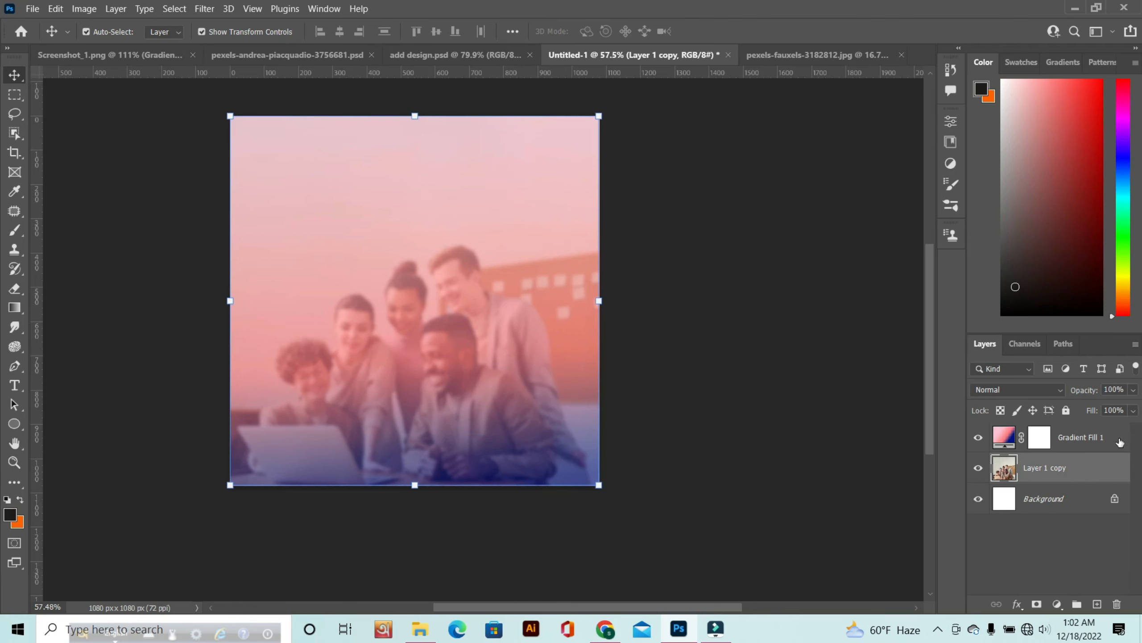
{"action": "left_click", "coordinate": [1133, 390]}
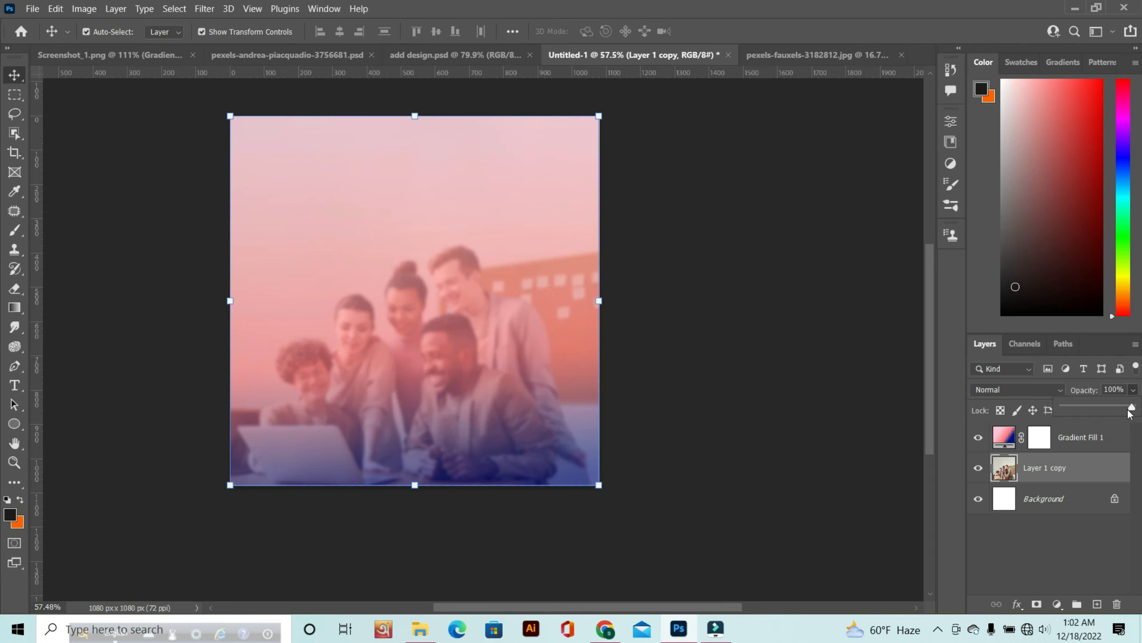
{"action": "left_click_drag", "start_coordinate": [1137, 408], "coordinate": [1111, 408]}
{"action": "left_click", "coordinate": [738, 443]}
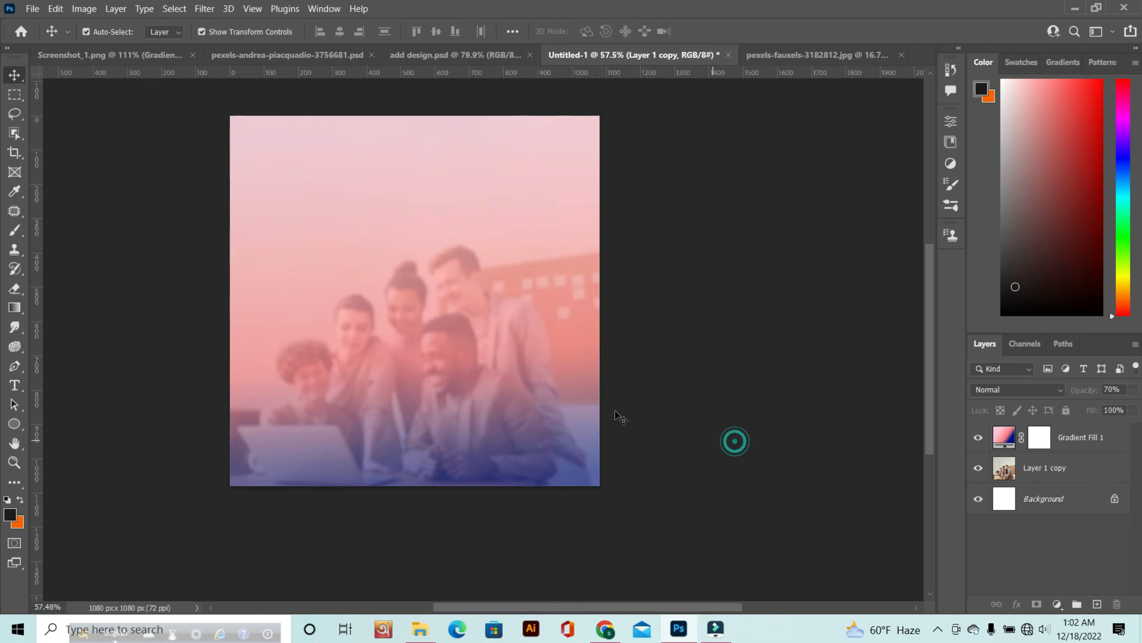
Examine the finished reference layout in add design.psd, including the placement of the woman cut-out.
{"action": "scroll", "coordinate": [460, 303], "scroll_direction": "up", "scroll_amount": 1}
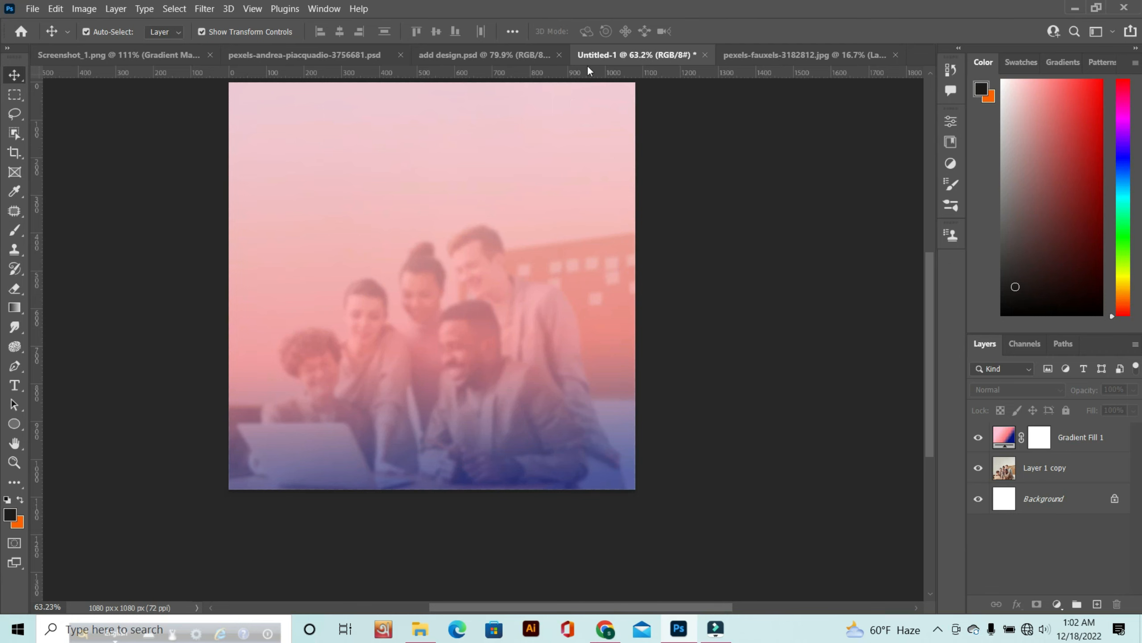
{"action": "left_click", "coordinate": [521, 52]}
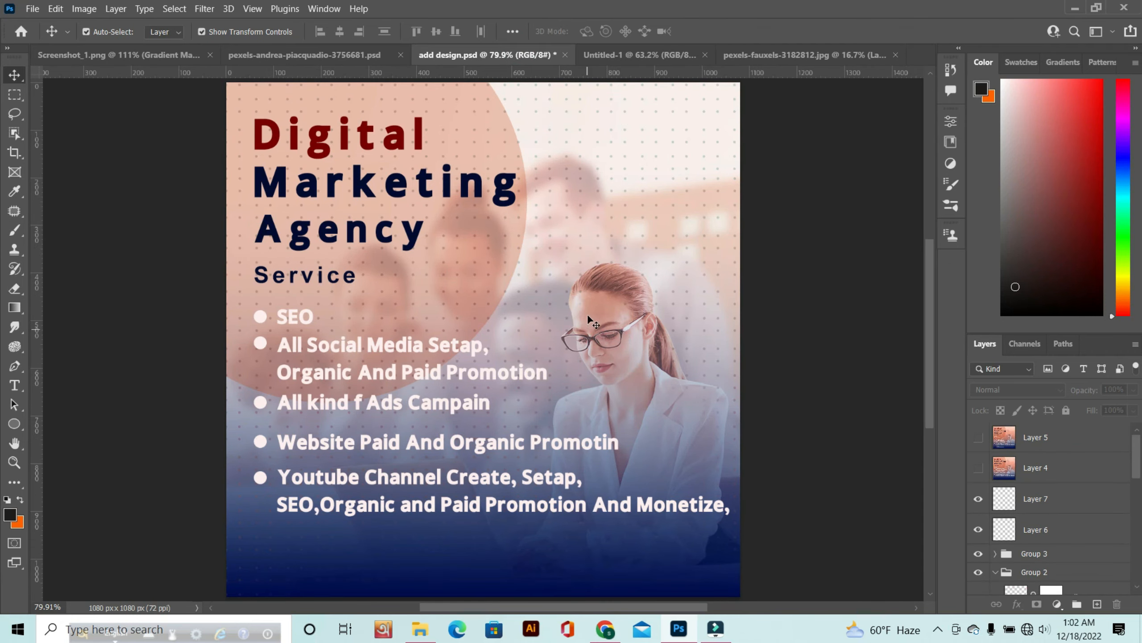
{"action": "scroll", "coordinate": [595, 344], "scroll_direction": "down", "scroll_amount": 1}
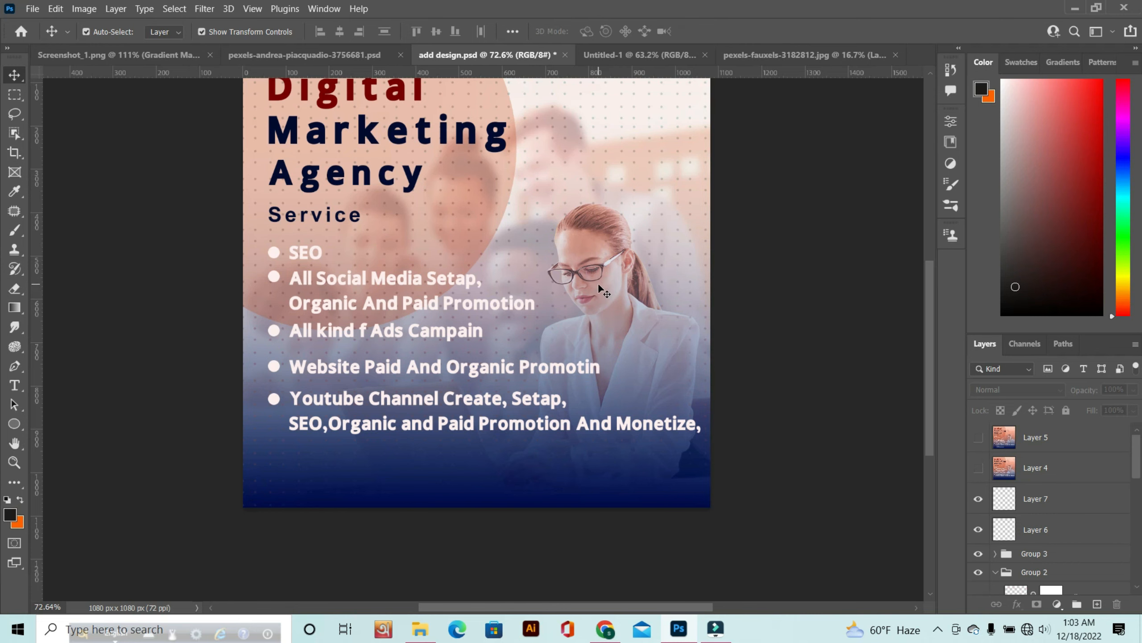
Copy the cut-out layer of the woman at the laptop into the Untitled-1 post, above the gradient fill.
{"action": "left_click", "coordinate": [324, 56]}
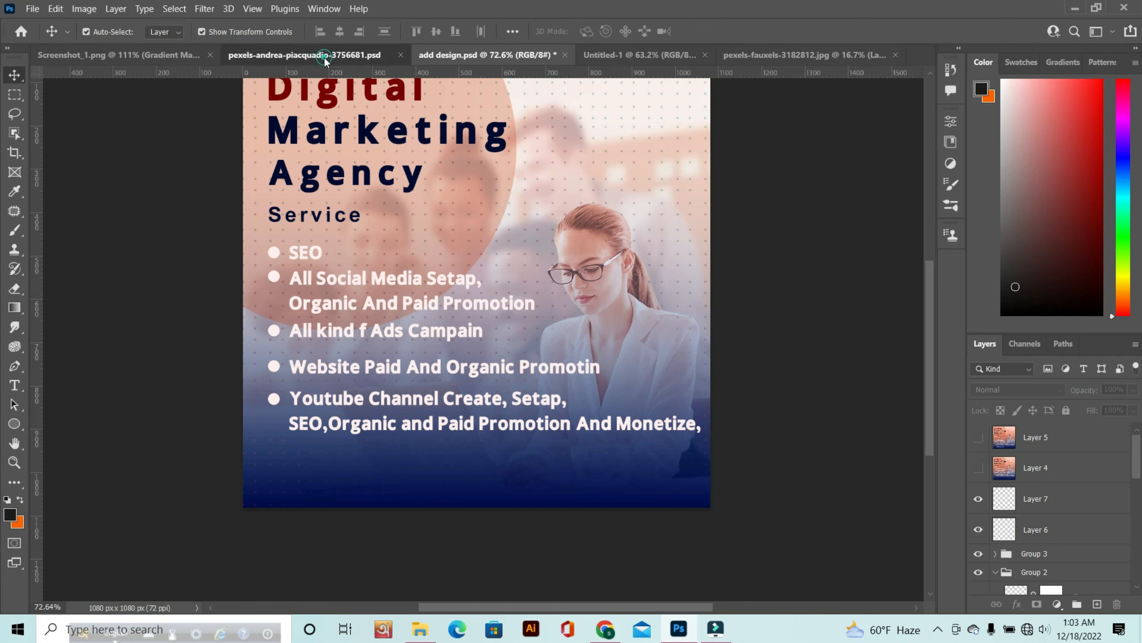
{"action": "left_click", "coordinate": [1067, 433]}
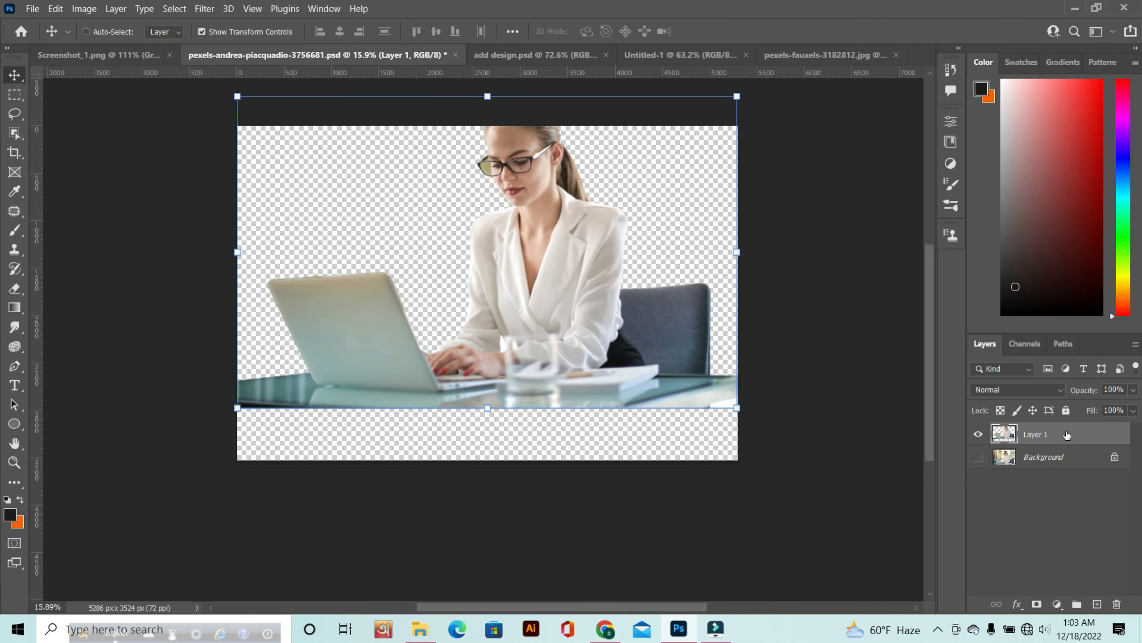
{"action": "left_click", "coordinate": [673, 53]}
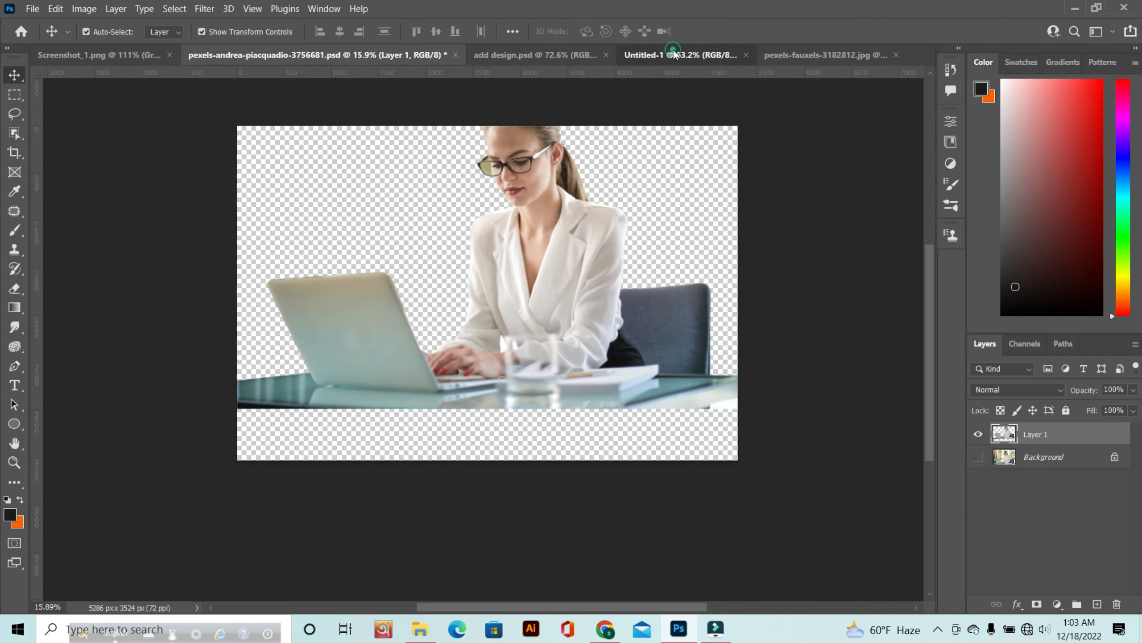
{"action": "left_click", "coordinate": [483, 244]}
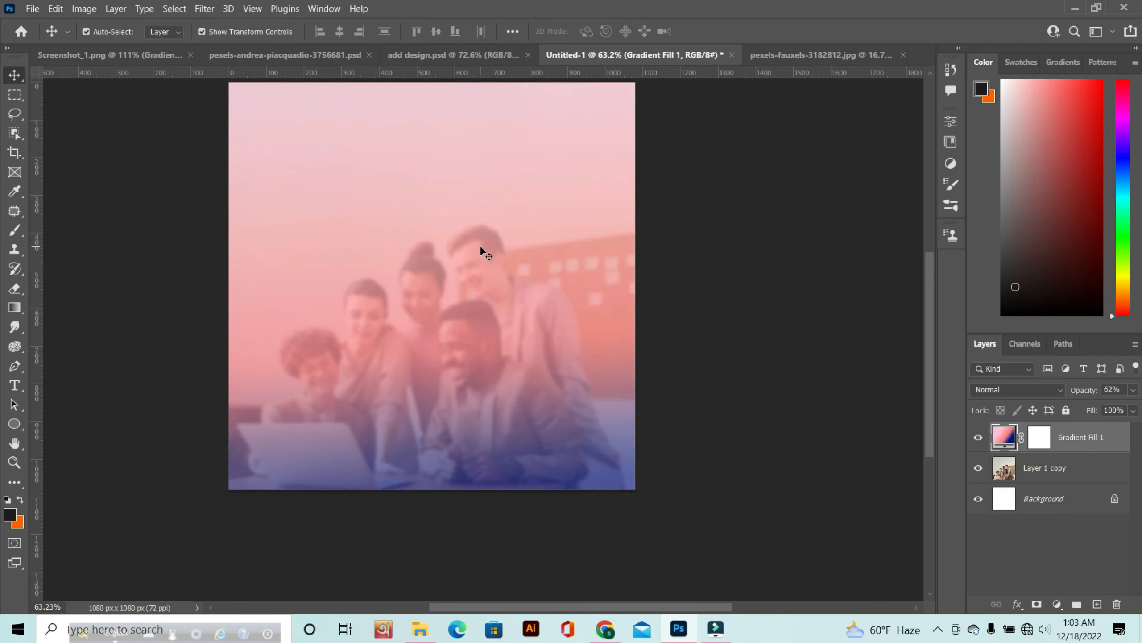
{"action": "key", "text": "ctrl"}
{"action": "key", "text": "ctrl+shift+alt+n"}
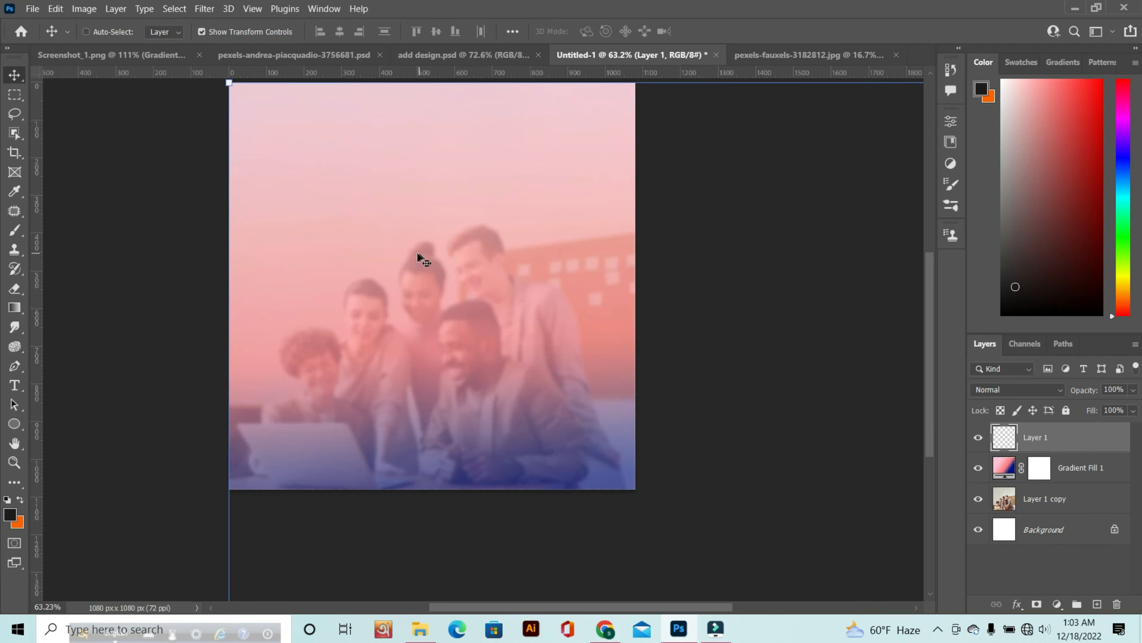
Scale the woman cut-out to 20.64% and position it along the canvas's lower edge, slightly overhanging the right side.
{"action": "scroll", "coordinate": [412, 254], "scroll_direction": "down", "scroll_amount": 6}
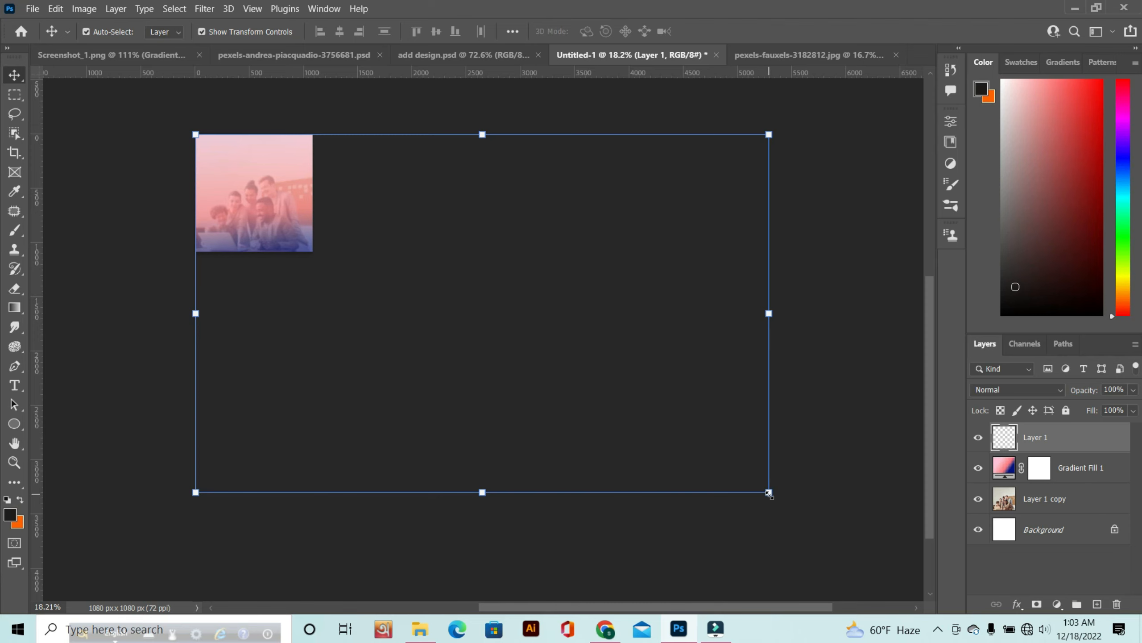
{"action": "left_click_drag", "start_coordinate": [768, 492], "coordinate": [349, 251]}
{"action": "left_click_drag", "start_coordinate": [299, 211], "coordinate": [617, 366]}
{"action": "scroll", "coordinate": [431, 291], "scroll_direction": "up", "scroll_amount": 10}
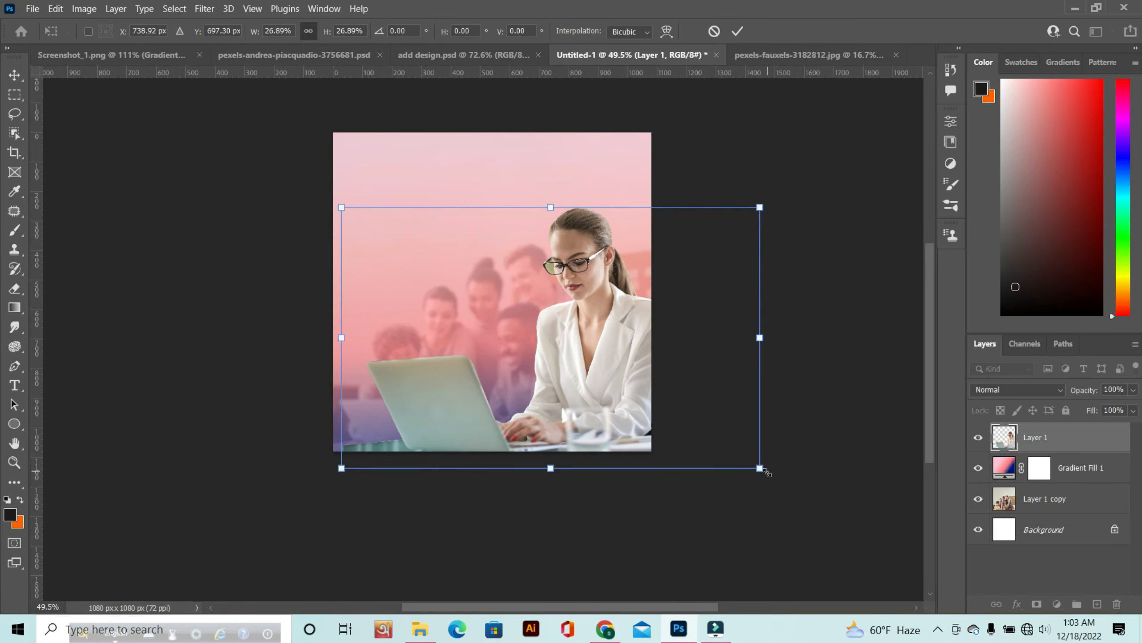
{"action": "left_click_drag", "start_coordinate": [762, 471], "coordinate": [702, 434]}
{"action": "left_click_drag", "start_coordinate": [611, 359], "coordinate": [585, 370]}
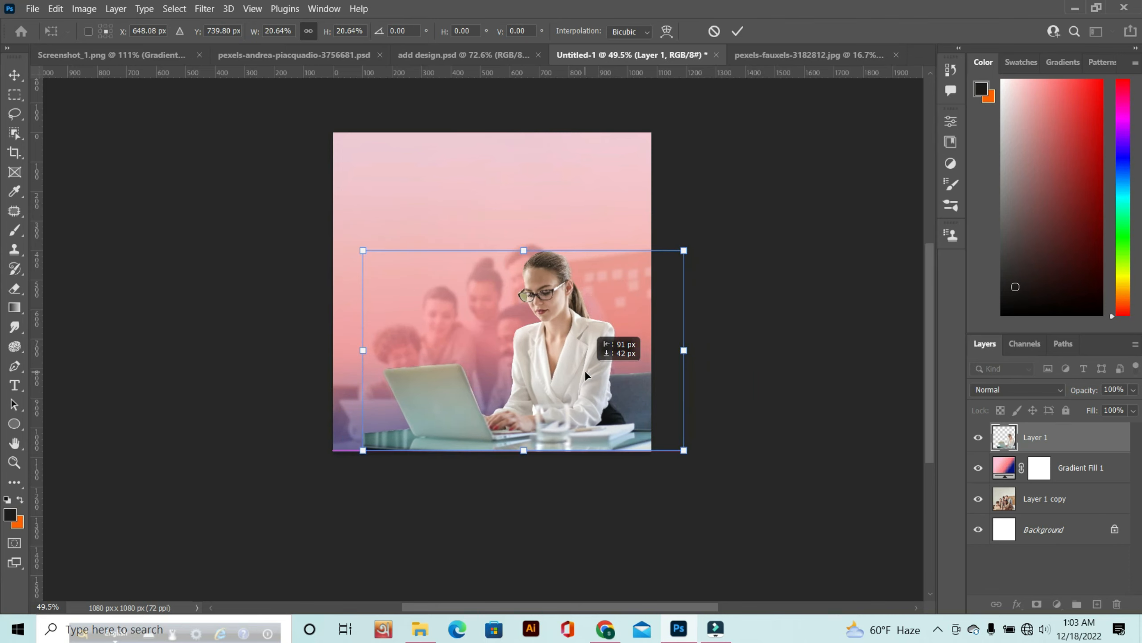
{"action": "left_click", "coordinate": [736, 34]}
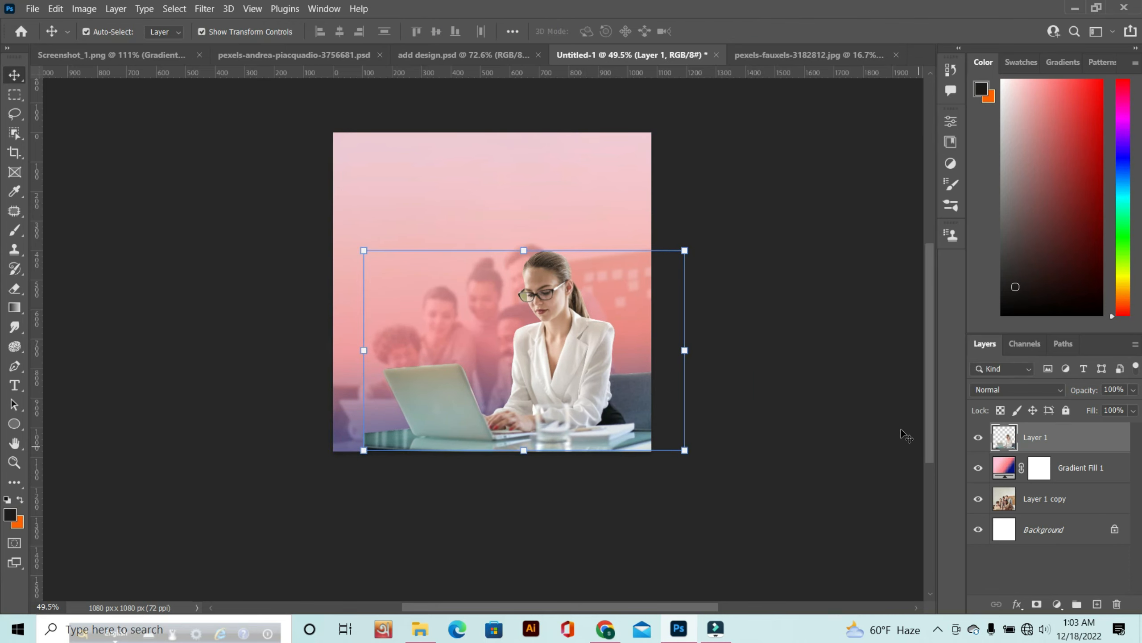
Set the blurred team photo layer's opacity to 33%.
{"action": "left_click", "coordinate": [1064, 499]}
{"action": "left_click_drag", "start_coordinate": [1133, 389], "coordinate": [1134, 407]}
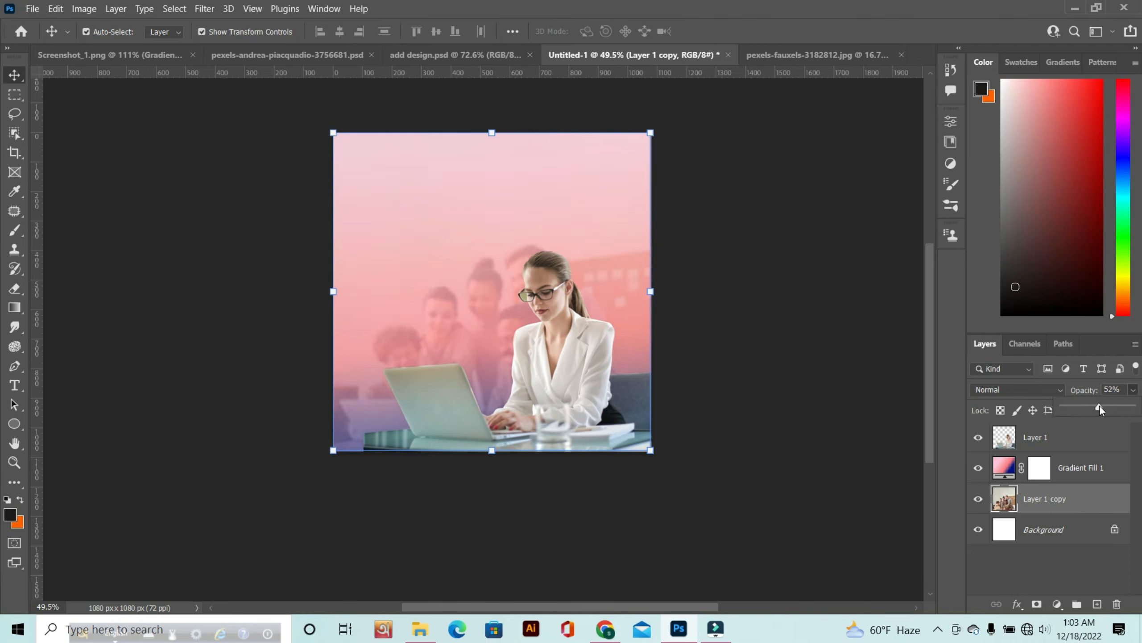
{"action": "left_click_drag", "start_coordinate": [1089, 408], "coordinate": [1086, 408]}
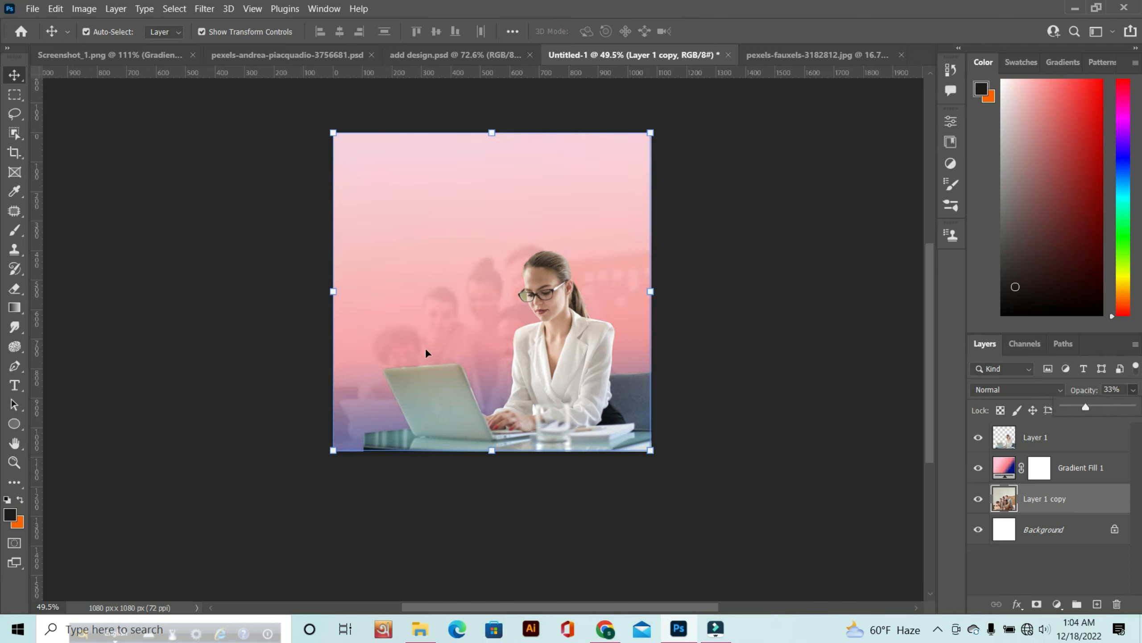
{"action": "scroll", "coordinate": [579, 364], "scroll_direction": "up", "scroll_amount": 1}
{"action": "left_click", "coordinate": [578, 363]}
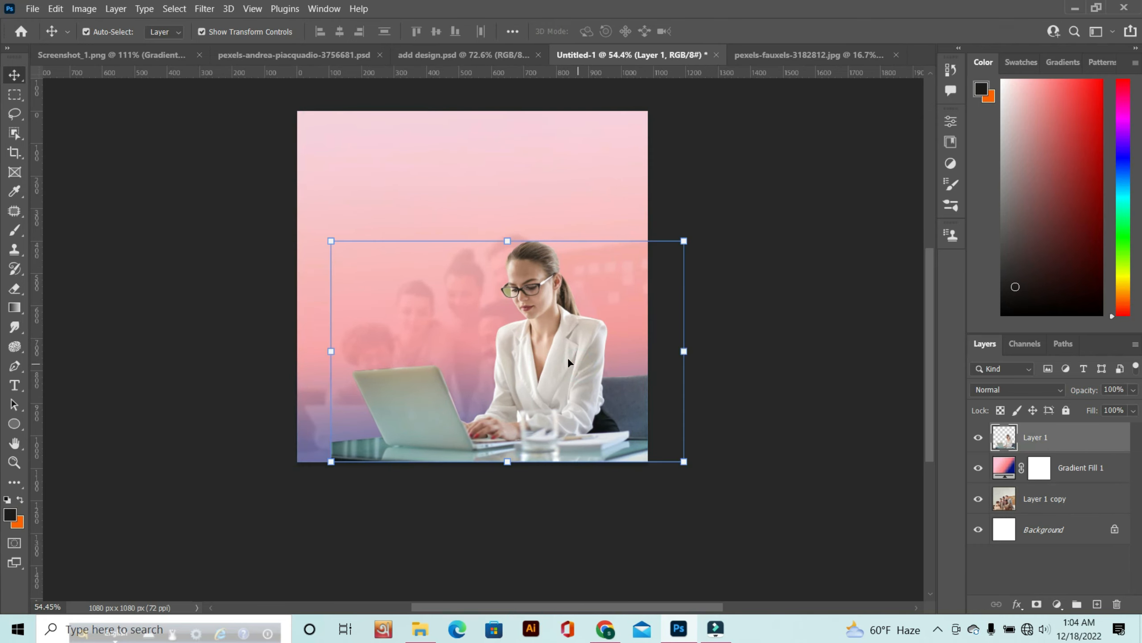
{"action": "left_click_drag", "start_coordinate": [548, 318], "coordinate": [587, 345]}
{"action": "scroll", "coordinate": [534, 374], "scroll_direction": "up", "scroll_amount": 3}
{"action": "scroll", "coordinate": [592, 352], "scroll_direction": "up", "scroll_amount": 1}
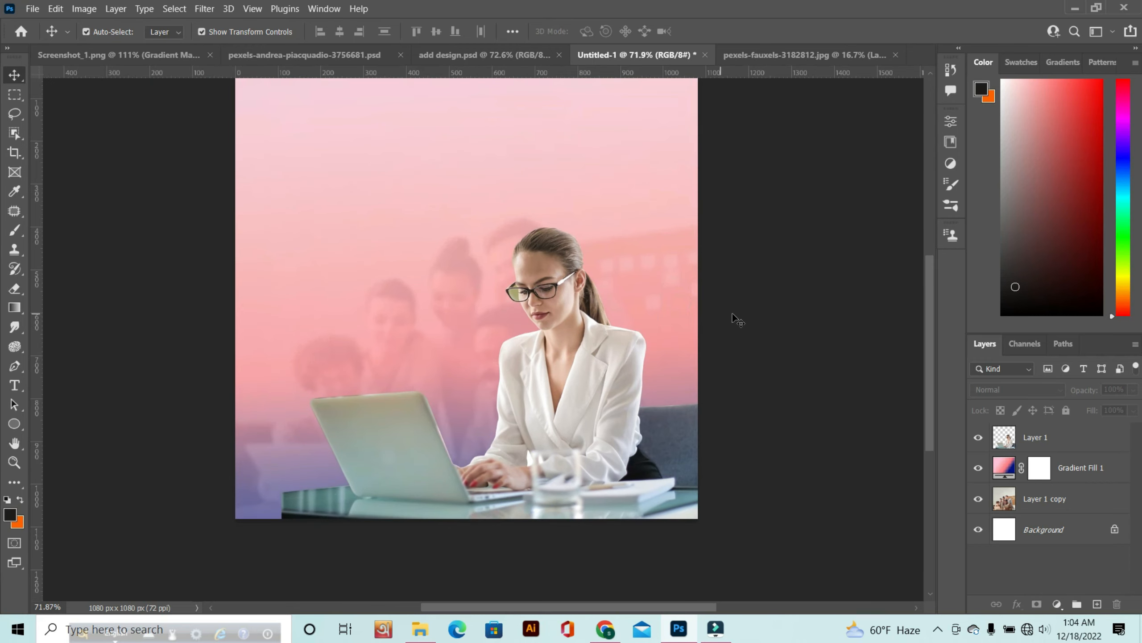
Add a linear gradient fill layer at 90° above the woman cut-out in the post.
{"action": "scroll", "coordinate": [544, 212], "scroll_direction": "down", "scroll_amount": 1}
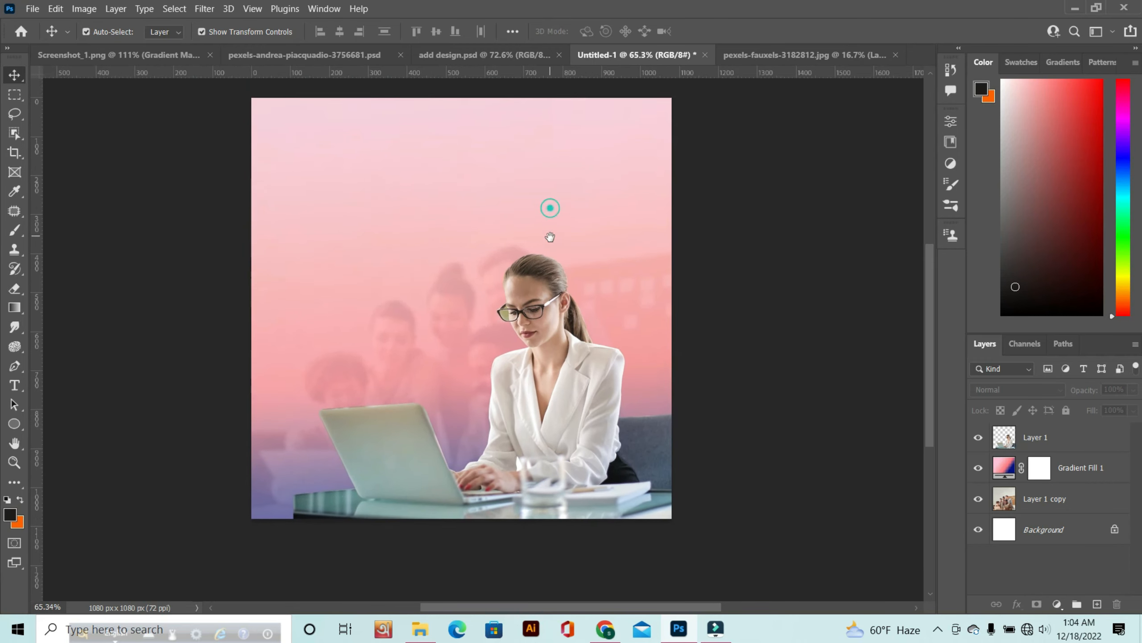
{"action": "left_click", "coordinate": [1074, 443]}
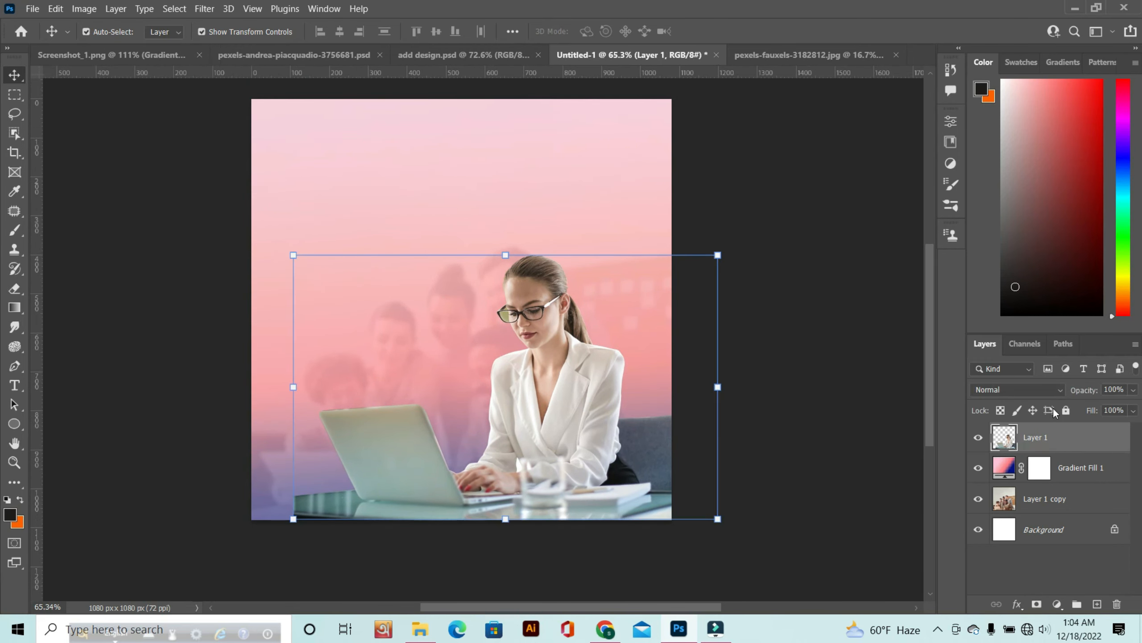
{"action": "left_click", "coordinate": [1058, 604]}
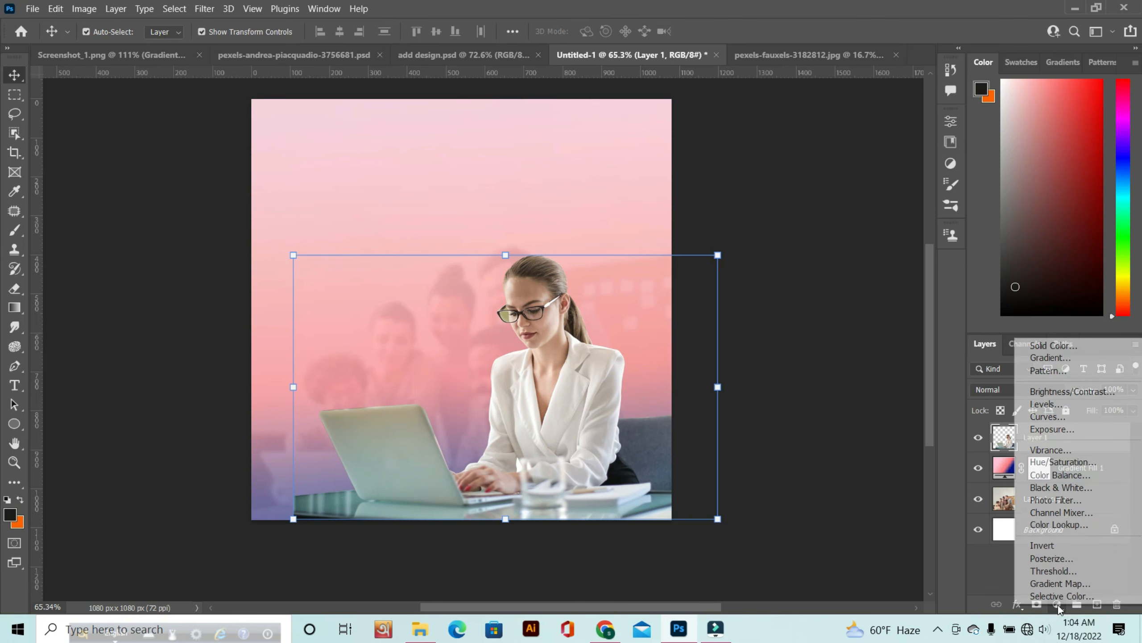
{"action": "left_click", "coordinate": [1044, 357]}
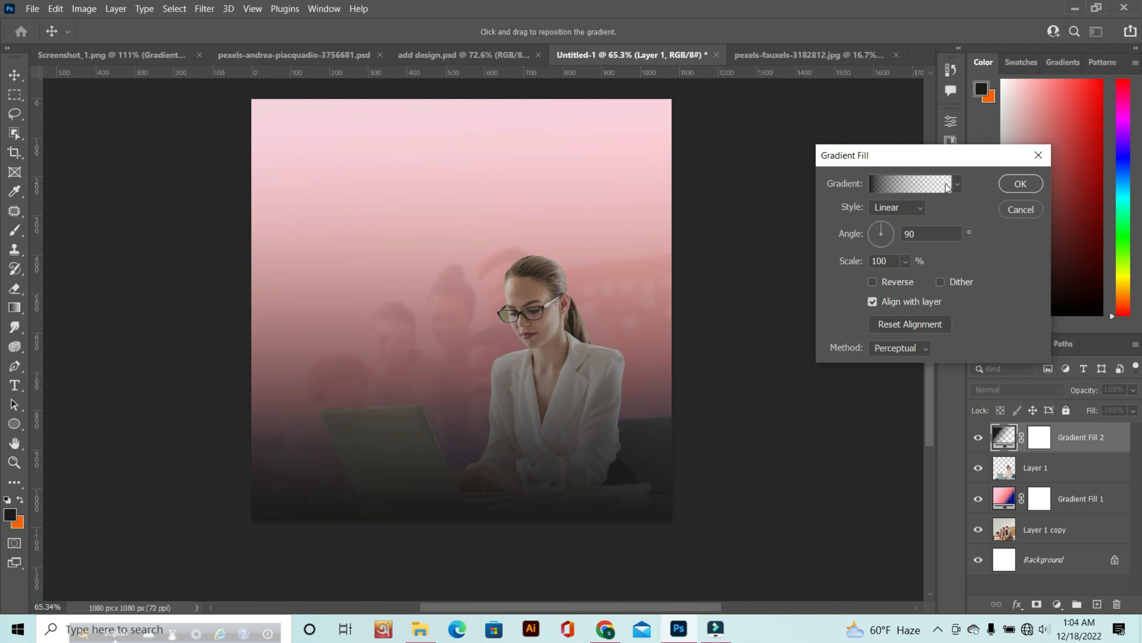
Recolour the opaque end of the new gradient fill to dark navy and shift its other colour stop to just before the middle.
{"action": "left_click", "coordinate": [877, 184]}
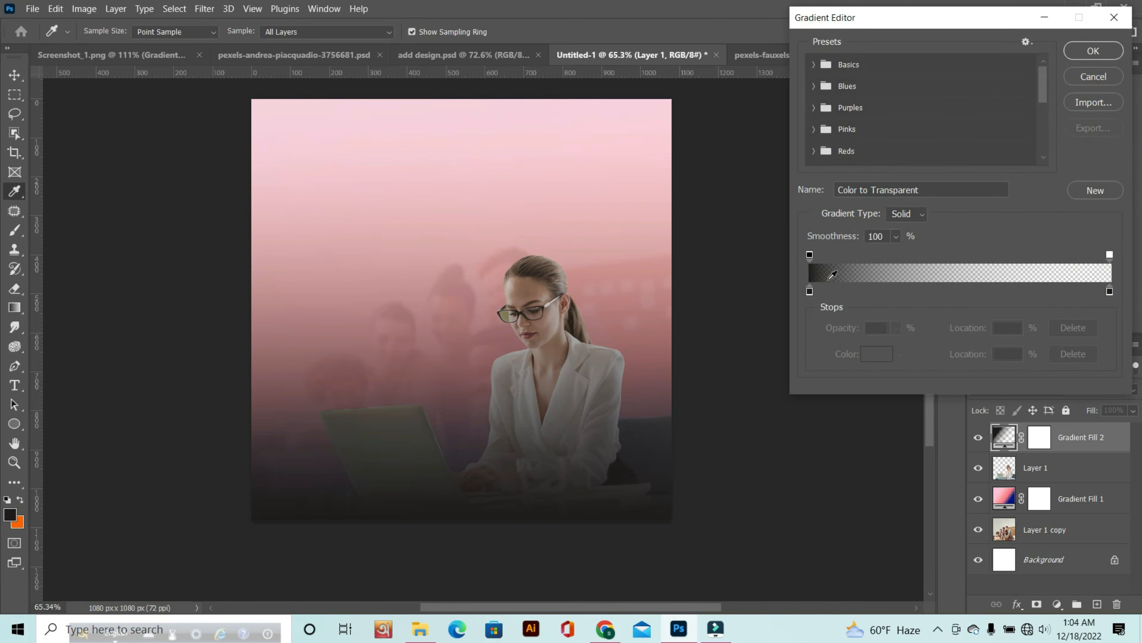
{"action": "double_click", "coordinate": [810, 291]}
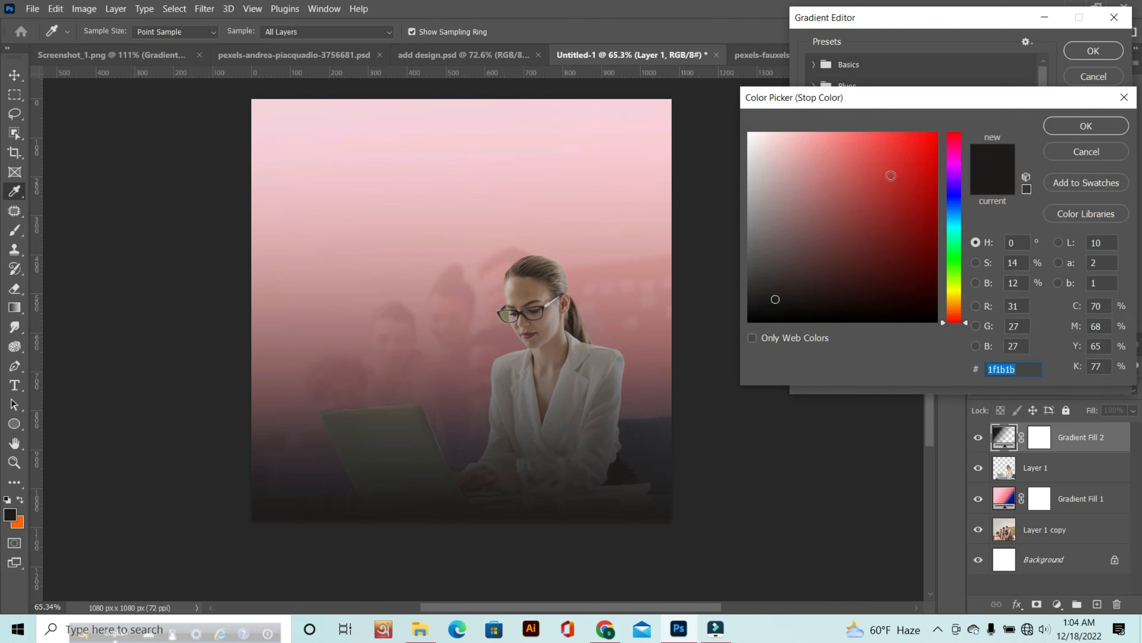
{"action": "left_click_drag", "start_coordinate": [950, 191], "coordinate": [950, 208]}
{"action": "left_click_drag", "start_coordinate": [900, 263], "coordinate": [937, 276]}
{"action": "left_click", "coordinate": [1087, 126]}
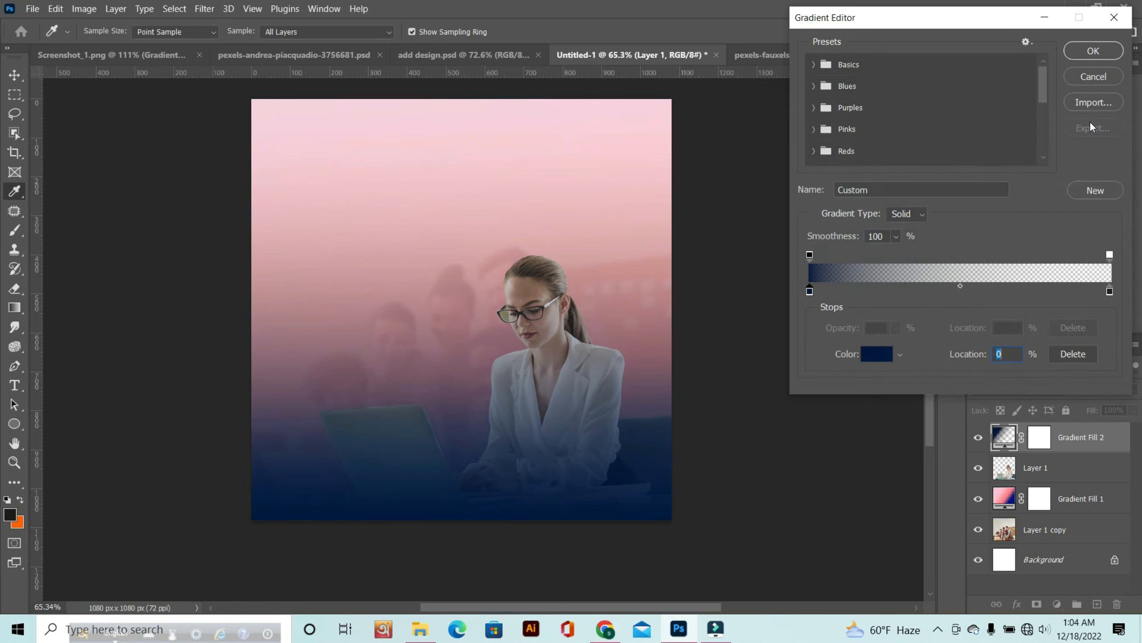
{"action": "left_click_drag", "start_coordinate": [1111, 290], "coordinate": [929, 291]}
{"action": "left_click", "coordinate": [1093, 51]}
Draw a circle about 854 px across over the canvas's upper-left area, overhanging its top and left edges.
{"action": "left_click", "coordinate": [13, 423]}
{"action": "right_click", "coordinate": [13, 423]}
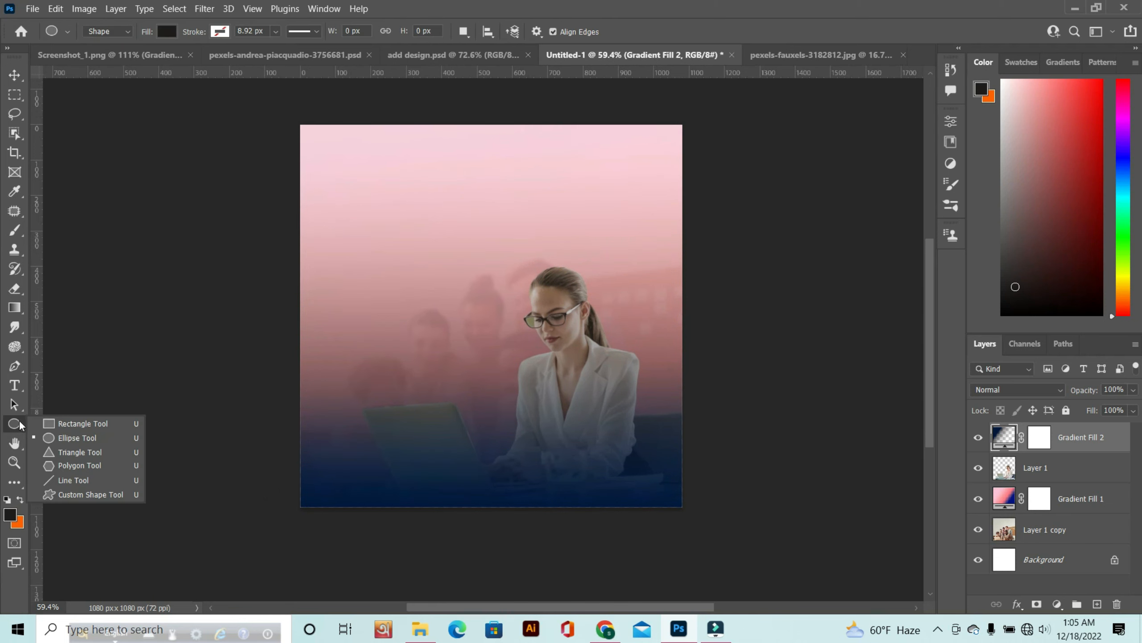
{"action": "left_click", "coordinate": [57, 437]}
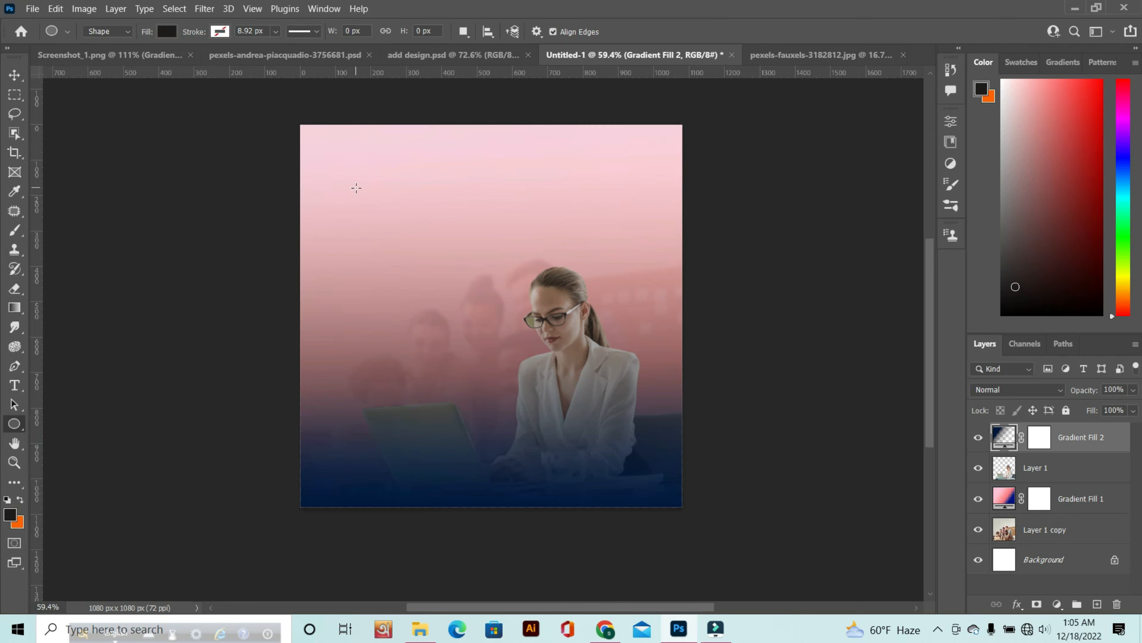
{"action": "left_click_drag", "start_coordinate": [356, 188], "coordinate": [507, 338]}
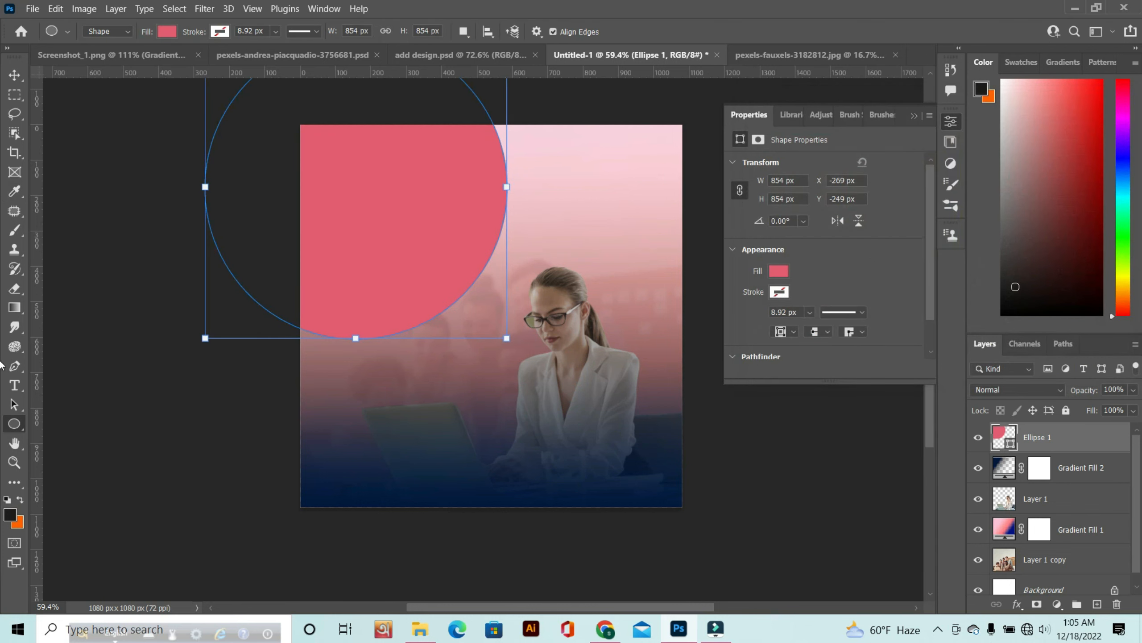
Position the circle at X -200 px, Y -177 px and give it an orange fill at 30% opacity.
{"action": "left_click", "coordinate": [1132, 389]}
{"action": "left_click_drag", "start_coordinate": [1132, 409], "coordinate": [1084, 409]}
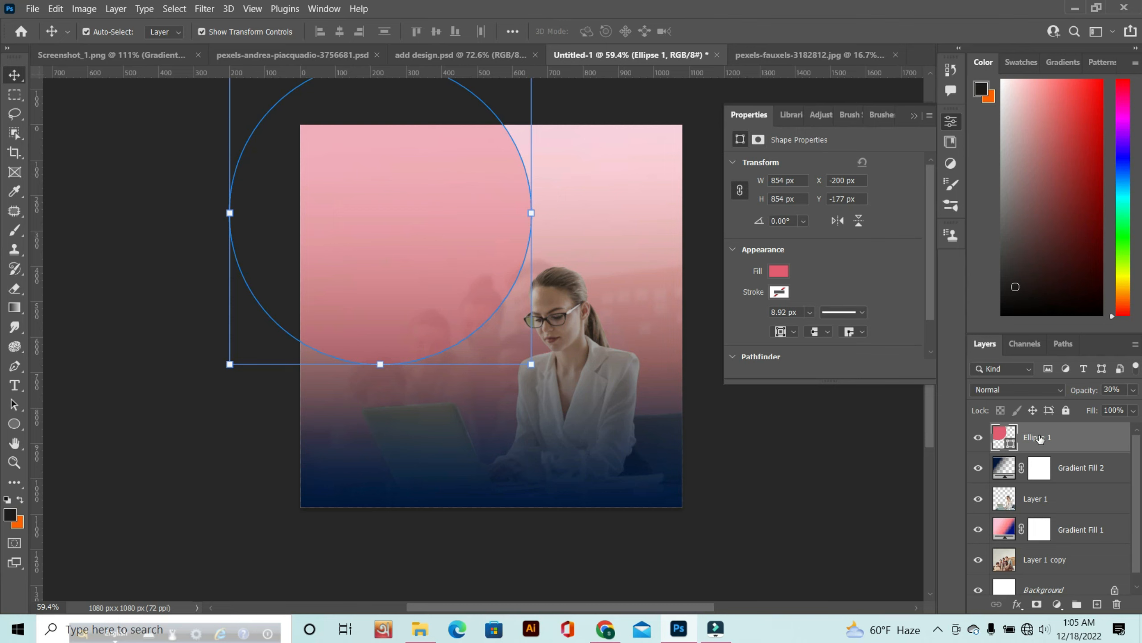
{"action": "double_click", "coordinate": [1001, 433]}
{"action": "left_click", "coordinate": [1094, 126]}
{"action": "left_click", "coordinate": [645, 102]}
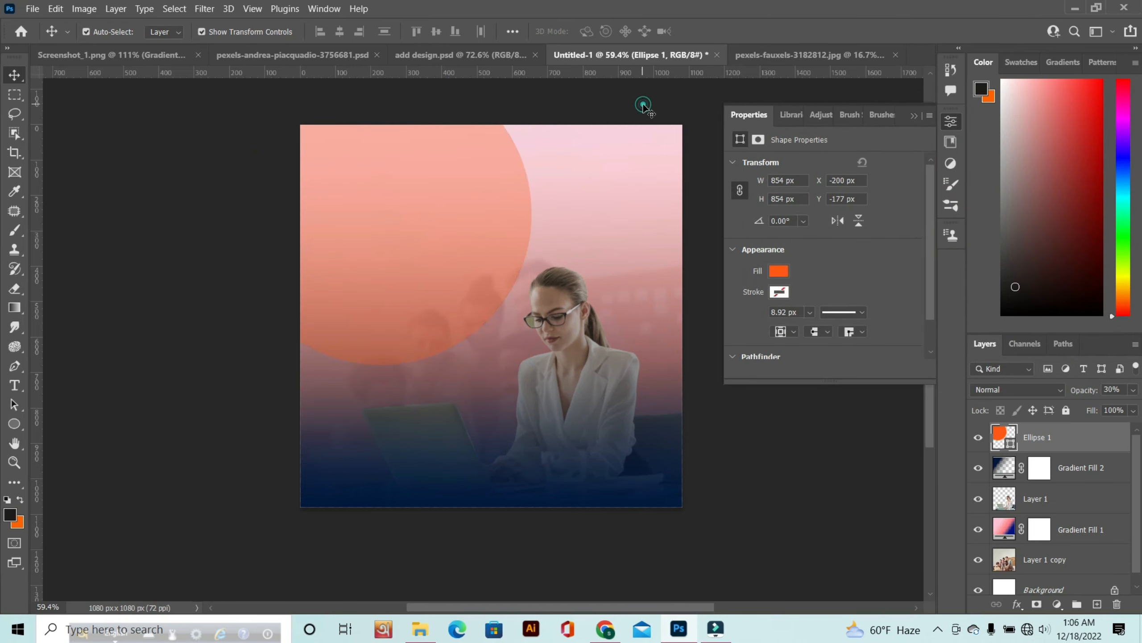
Using add design.psd as the reference, change the navy stop of the upper gradient fill in Untitled-1 to blue 00296d.
{"action": "left_click", "coordinate": [489, 55]}
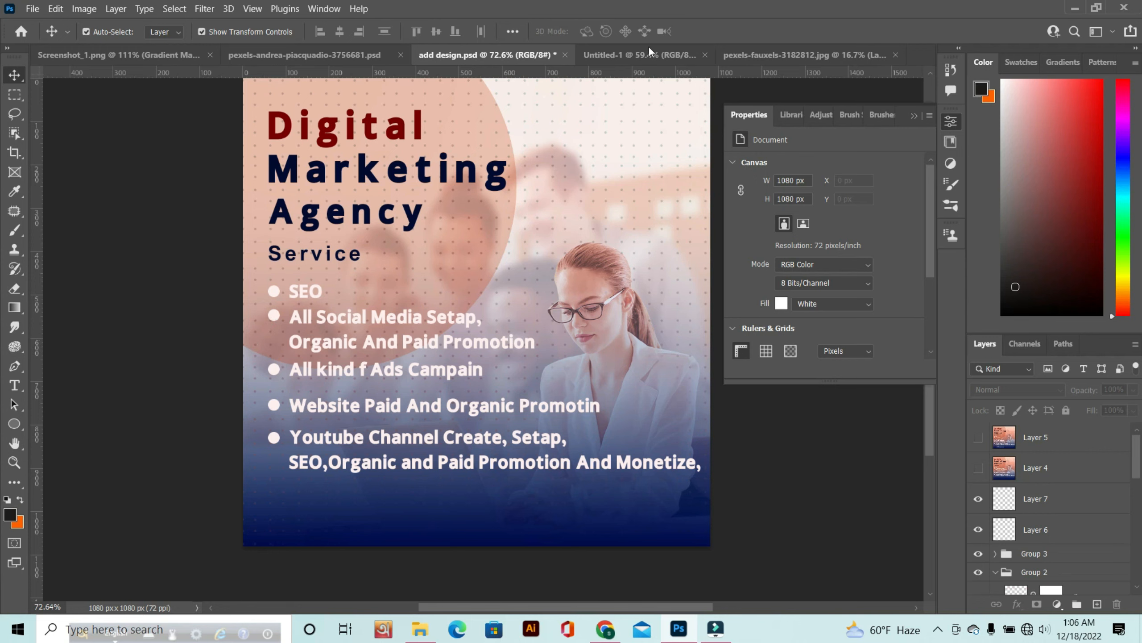
{"action": "left_click", "coordinate": [639, 55]}
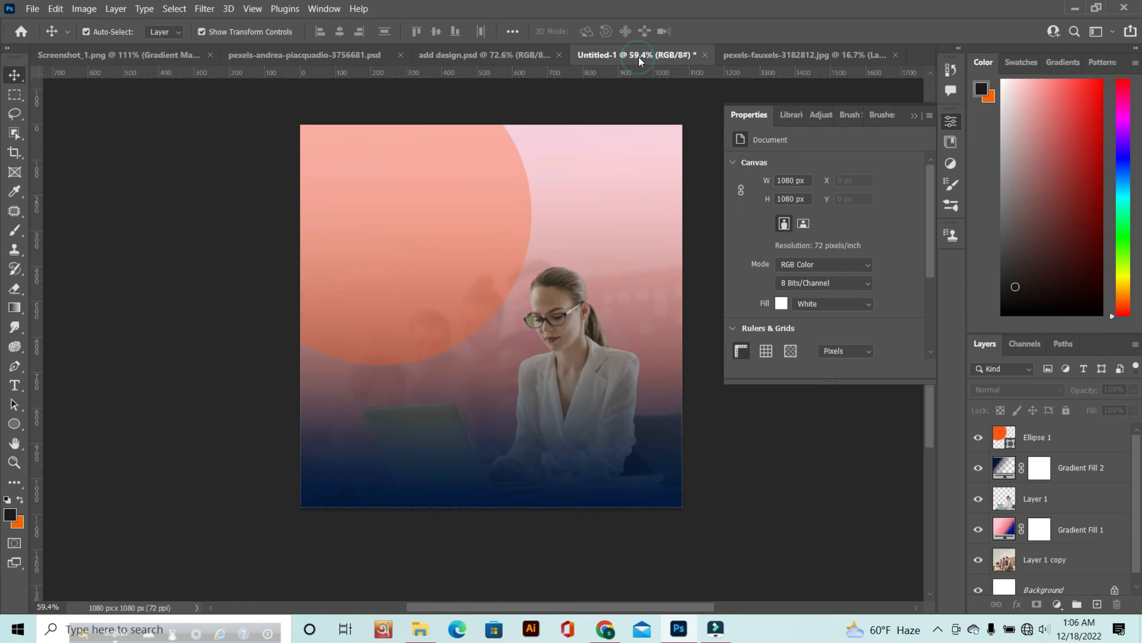
{"action": "left_click", "coordinate": [914, 116]}
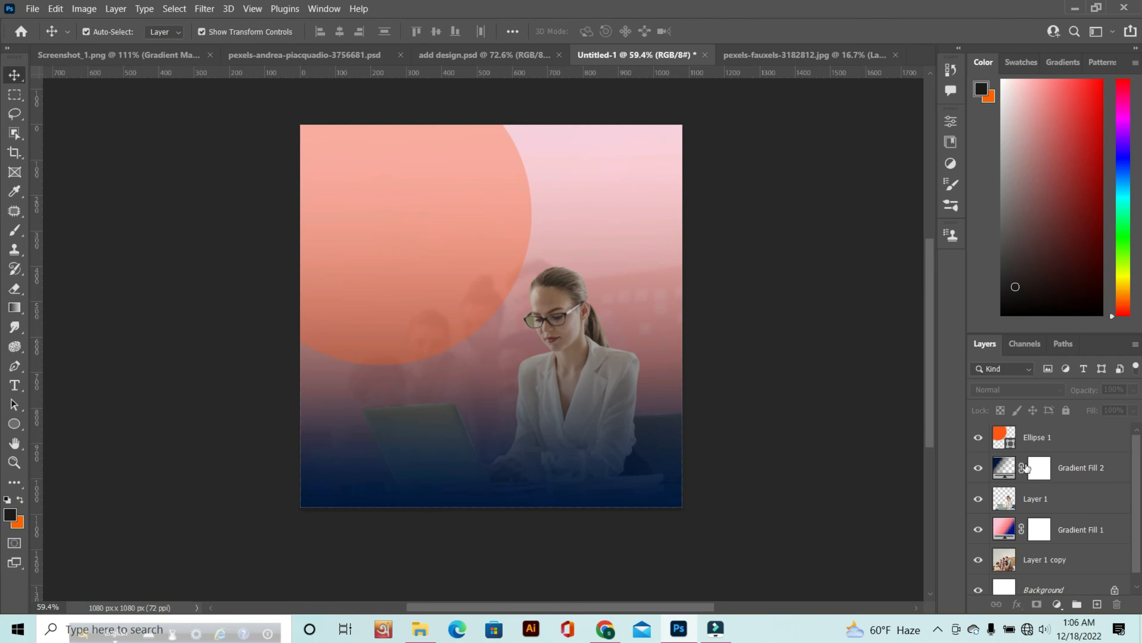
{"action": "double_click", "coordinate": [1002, 469]}
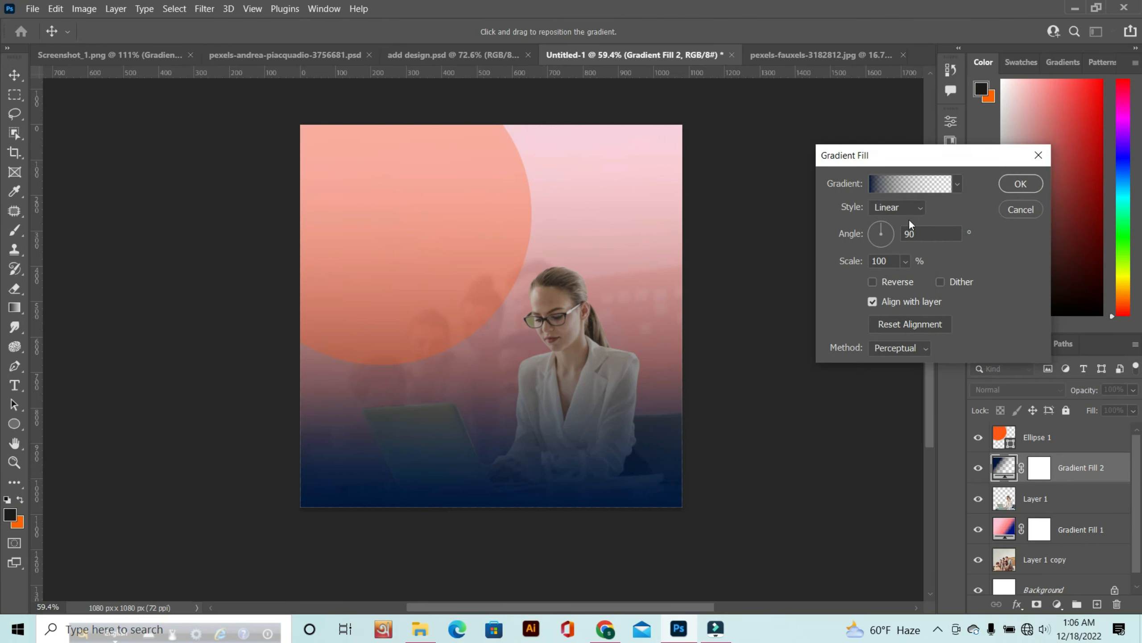
{"action": "left_click", "coordinate": [873, 186]}
{"action": "left_click", "coordinate": [810, 290]}
{"action": "double_click", "coordinate": [810, 291]}
{"action": "left_click", "coordinate": [935, 257]}
{"action": "left_click_drag", "start_coordinate": [936, 255], "coordinate": [948, 240]}
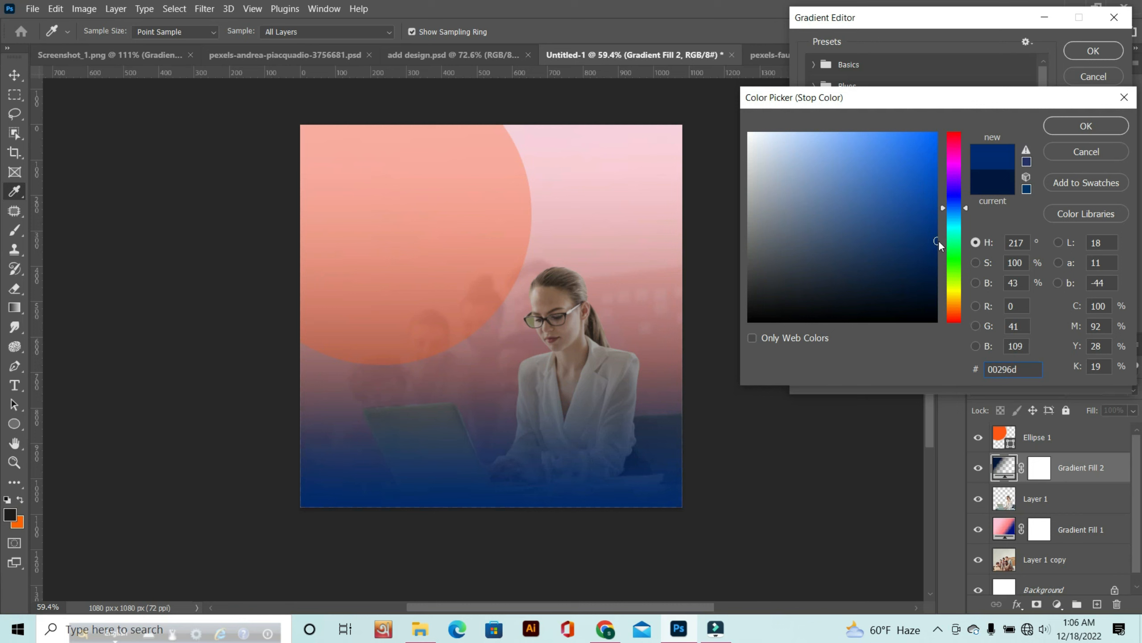
{"action": "left_click", "coordinate": [1089, 125]}
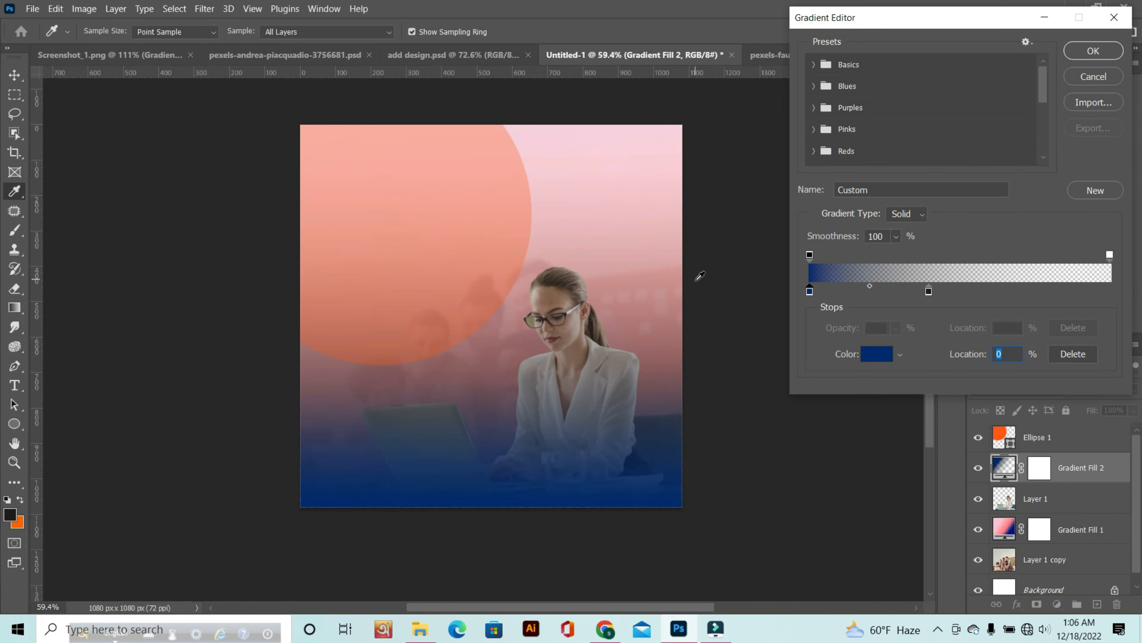
{"action": "left_click", "coordinate": [1090, 50]}
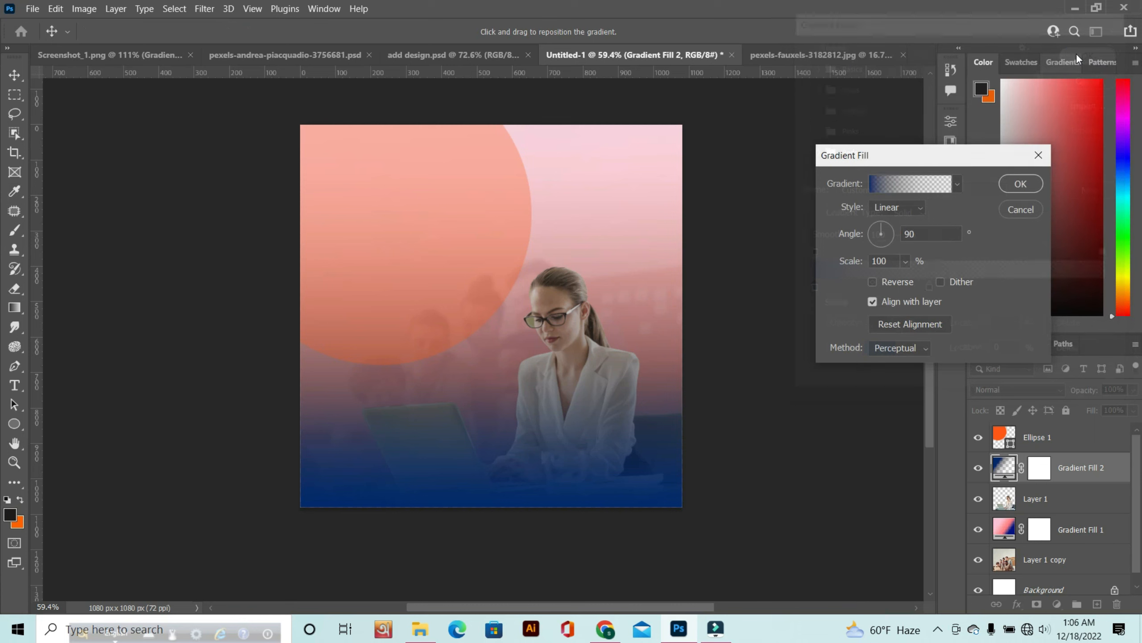
{"action": "left_click", "coordinate": [1020, 182]}
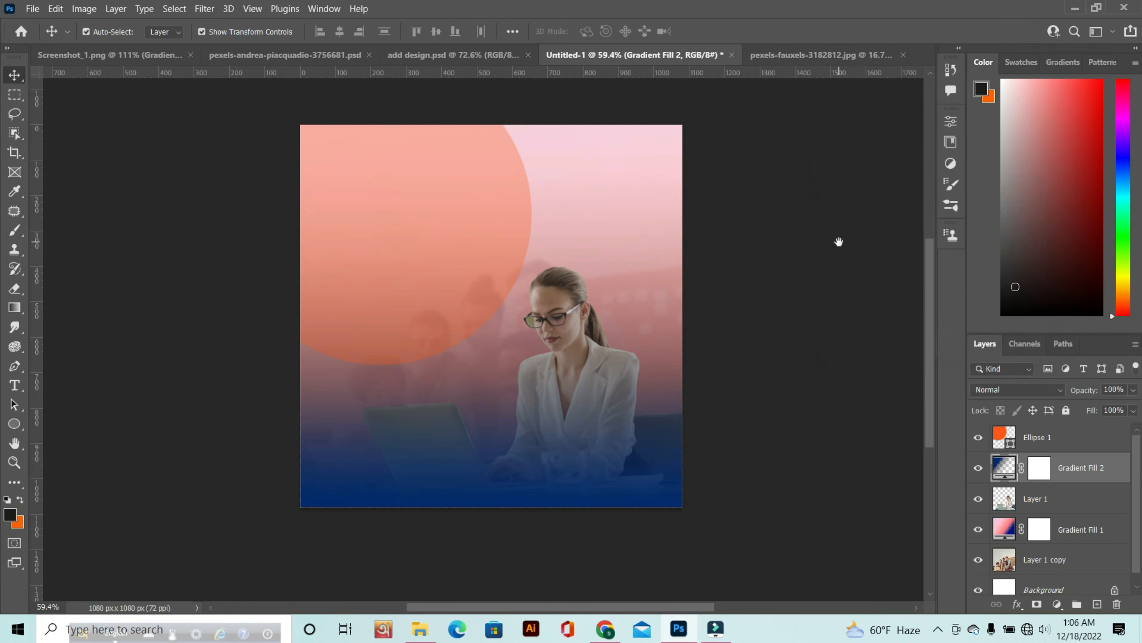
Move the woman cut-out about 76 px to the right, keeping it aligned with the canvas's lower edge.
{"action": "scroll", "coordinate": [739, 232], "scroll_direction": "right", "scroll_amount": 3}
{"action": "left_click_drag", "start_coordinate": [697, 260], "coordinate": [755, 232]}
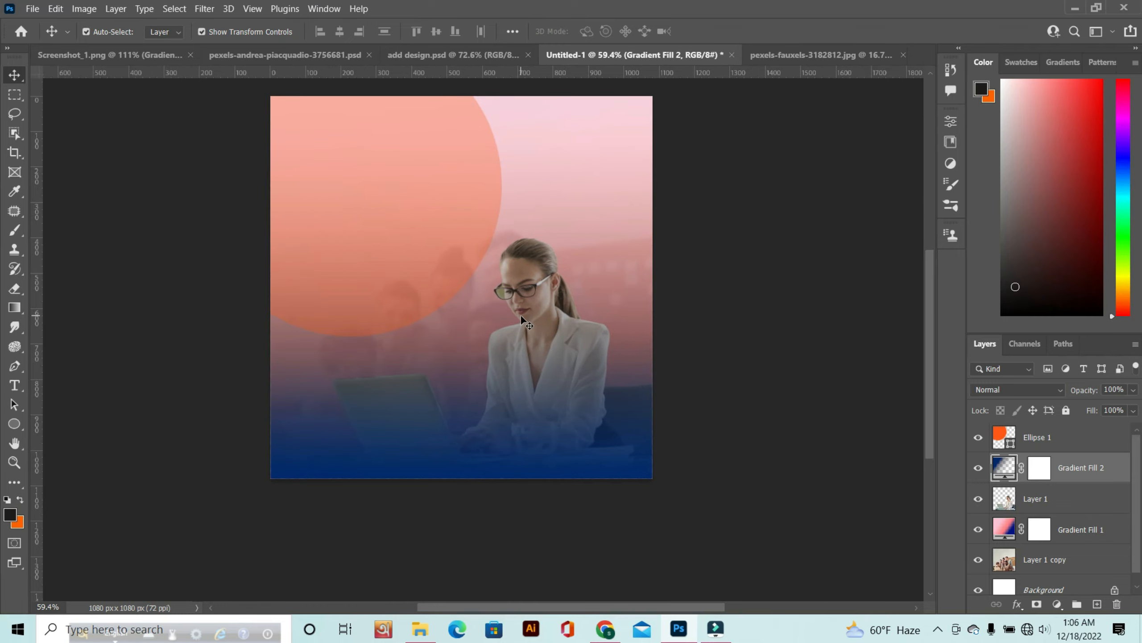
{"action": "left_click", "coordinate": [1031, 506]}
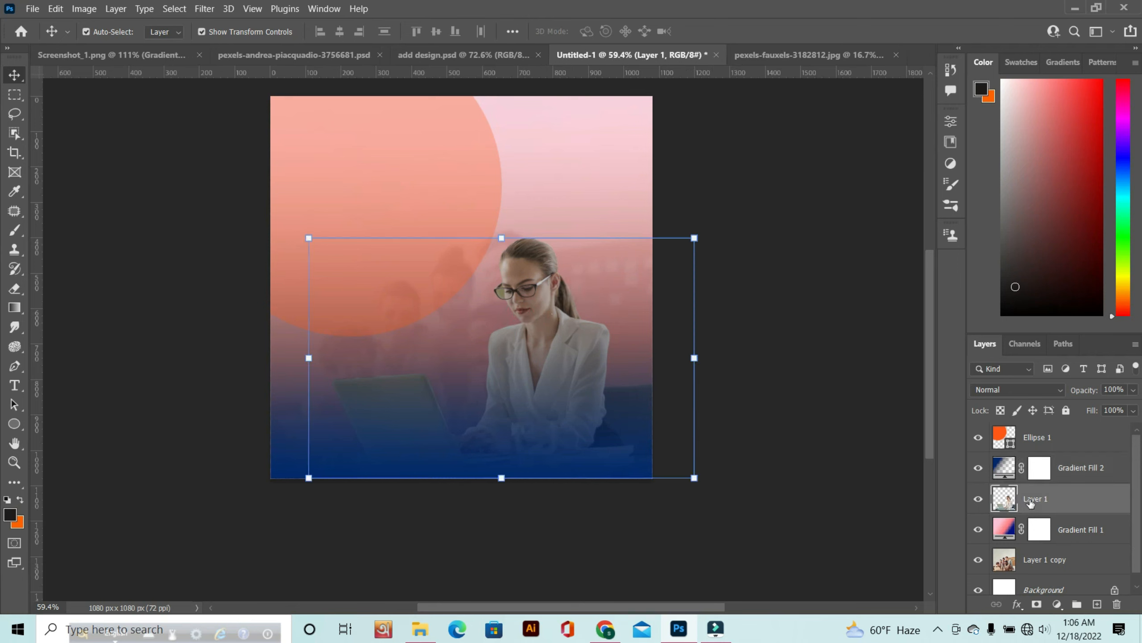
{"action": "left_click", "coordinate": [531, 276]}
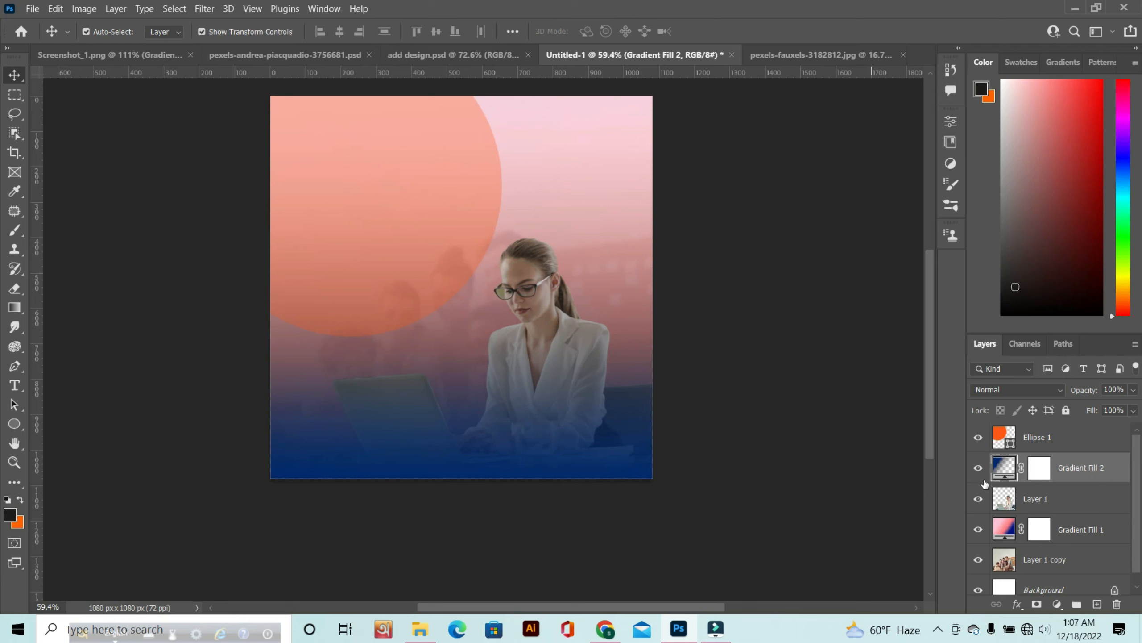
{"action": "left_click", "coordinate": [1062, 501]}
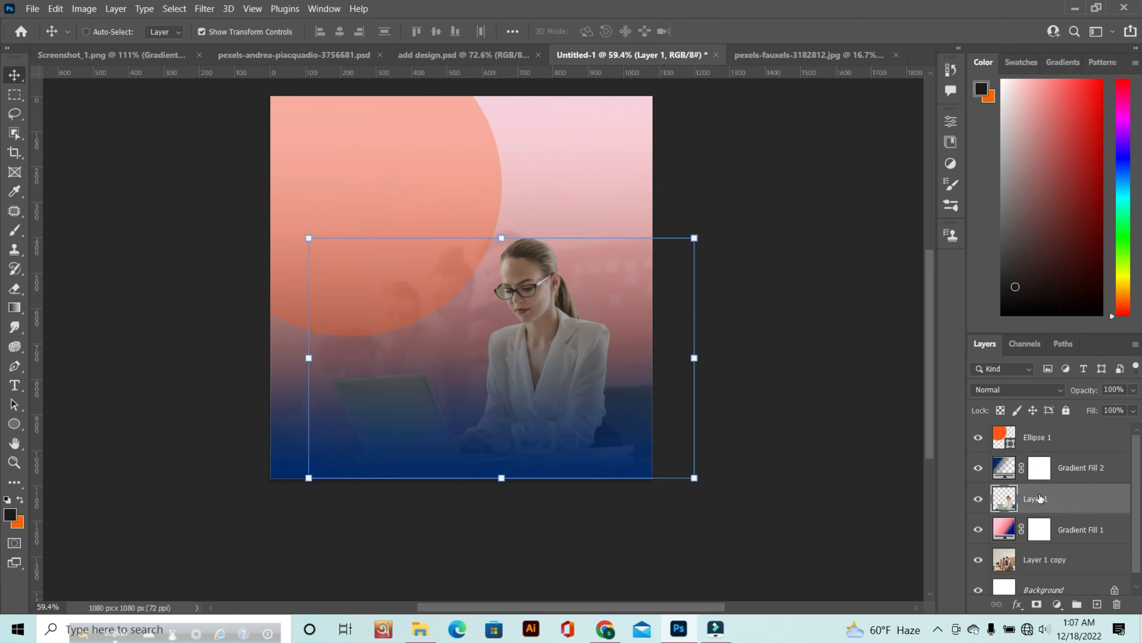
{"action": "key", "text": "ctrl+t"}
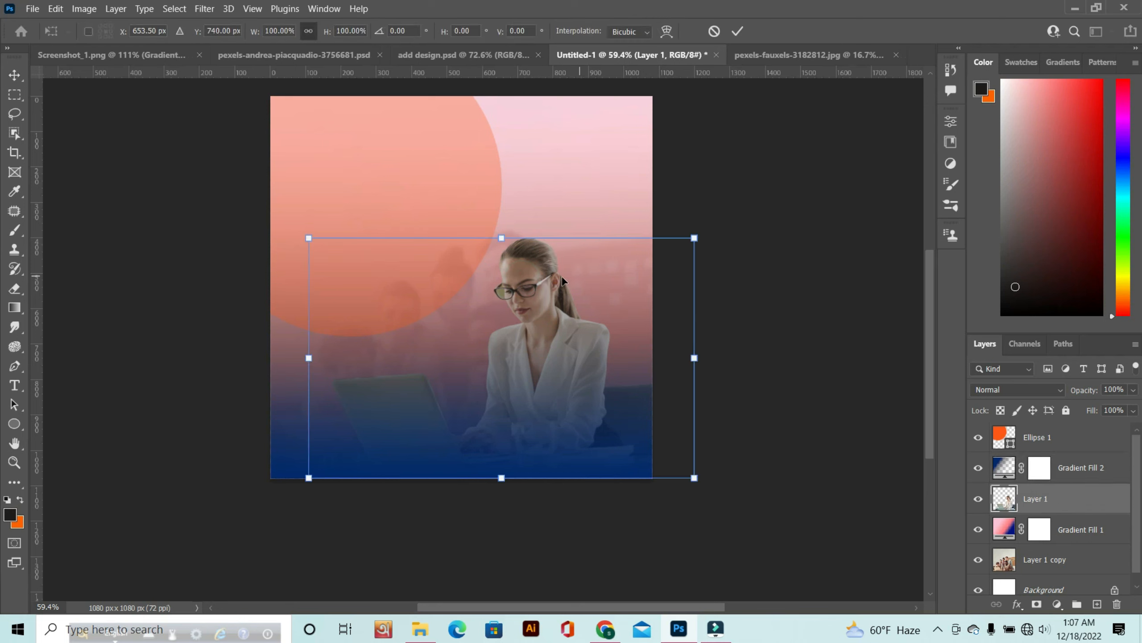
{"action": "left_click_drag", "start_coordinate": [546, 291], "coordinate": [566, 293]}
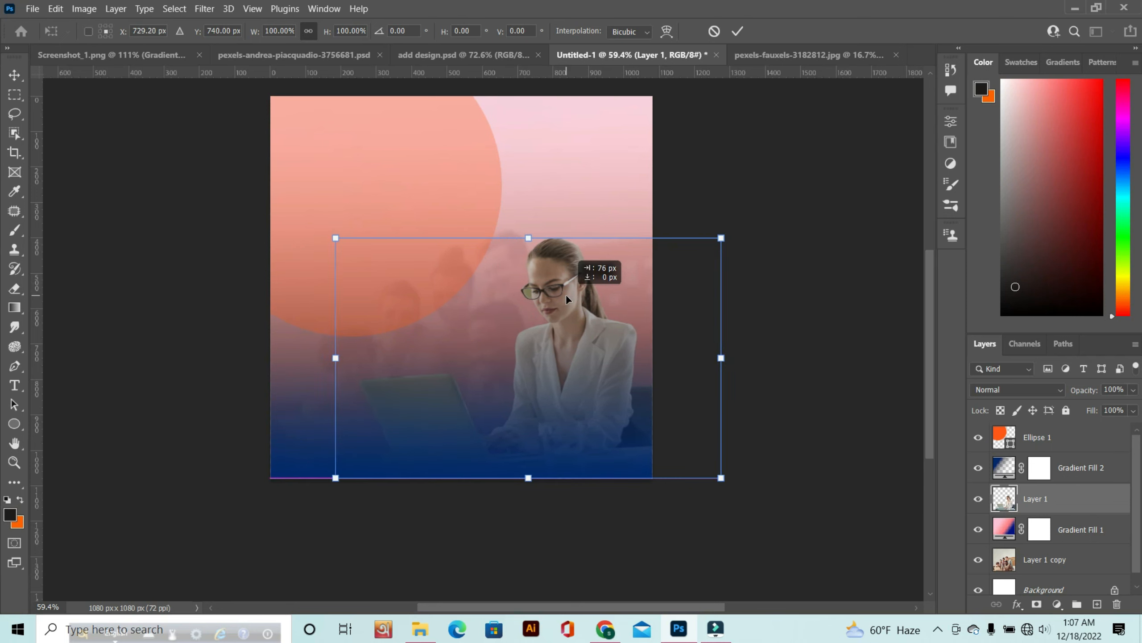
{"action": "left_click", "coordinate": [736, 33]}
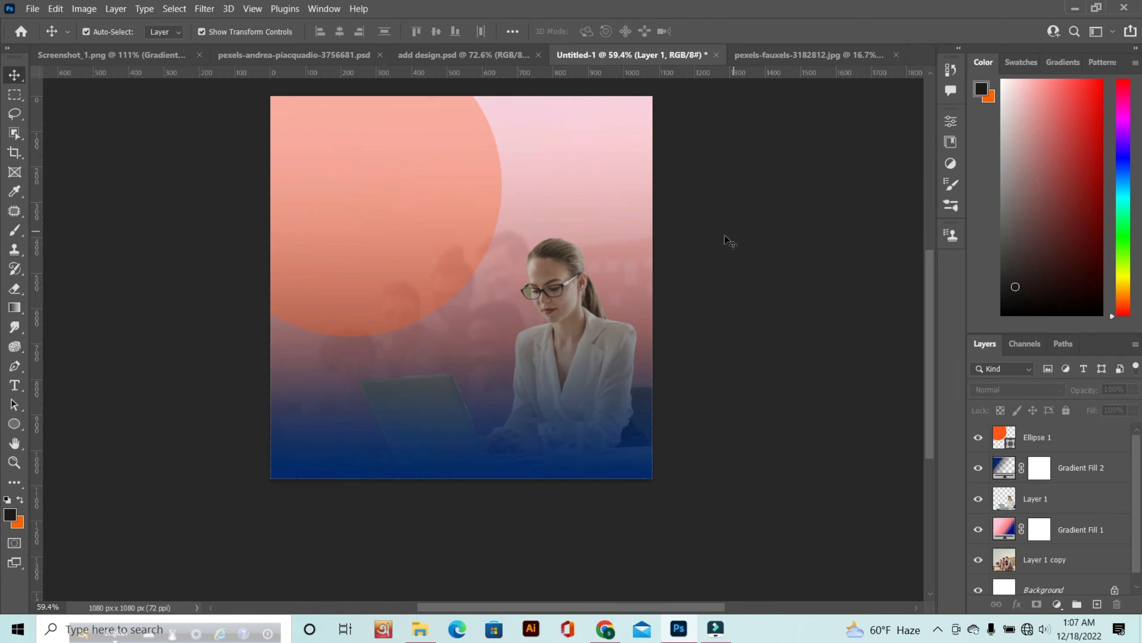
{"action": "left_click", "coordinate": [664, 246]}
Copy the Group 3 text layers from add design.psd into the Untitled-1 post, placed over the circle and the woman.
{"action": "left_click_drag", "start_coordinate": [787, 237], "coordinate": [838, 265]}
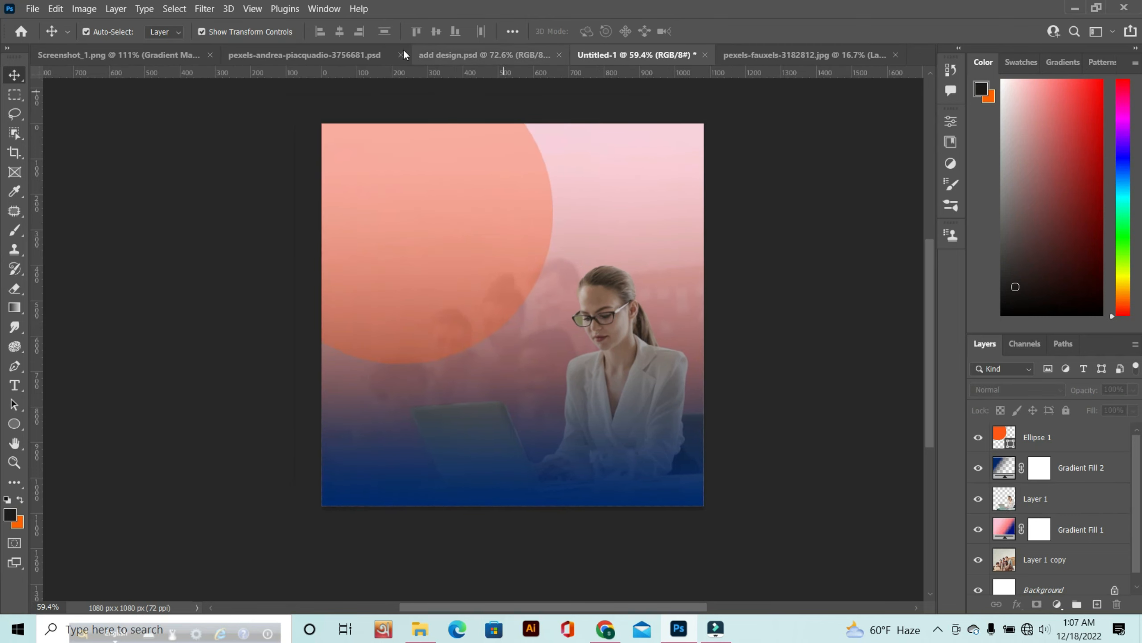
{"action": "left_click", "coordinate": [483, 54]}
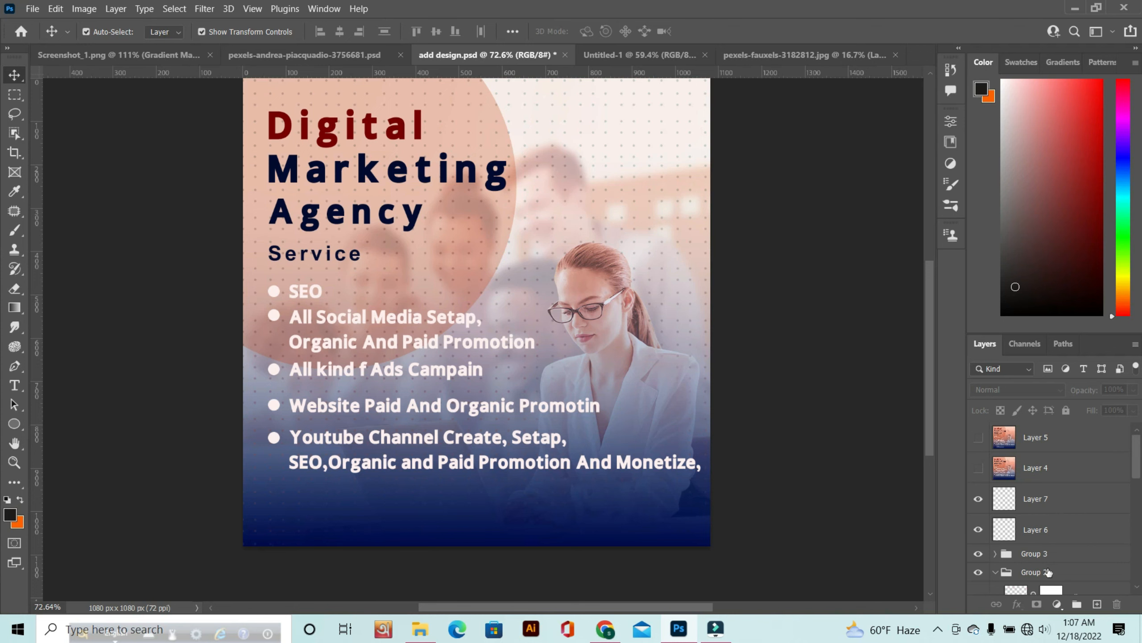
{"action": "scroll", "coordinate": [1052, 552], "scroll_direction": "down", "scroll_amount": 1}
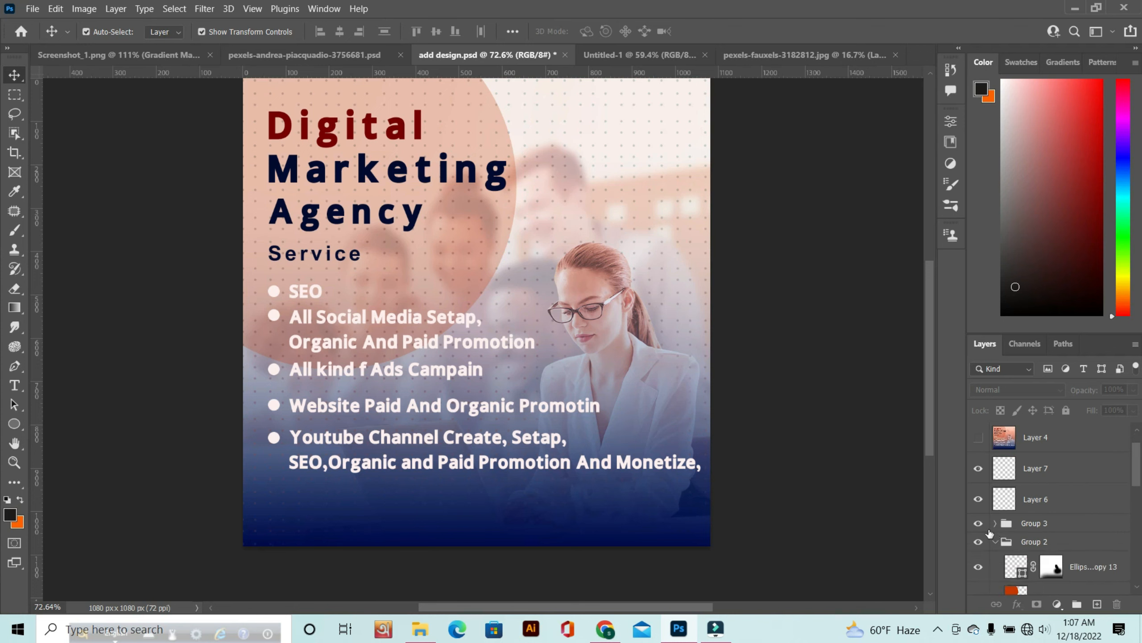
{"action": "left_click", "coordinate": [1046, 524]}
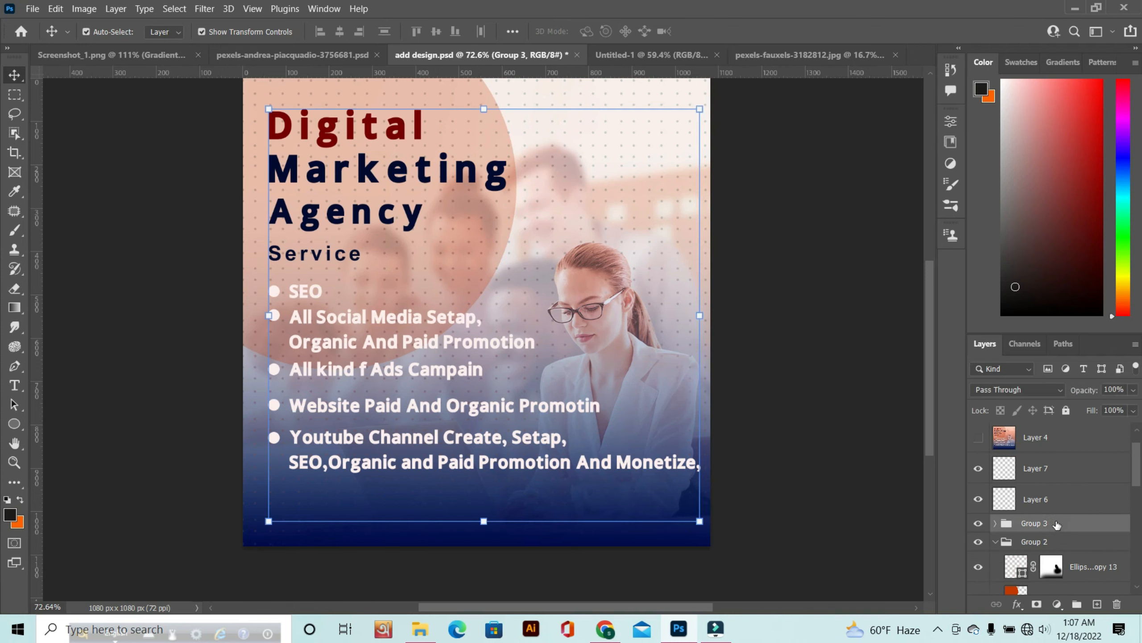
{"action": "key", "text": "ctrl"}
{"action": "left_click", "coordinate": [639, 55]}
{"action": "left_click_drag", "start_coordinate": [644, 55], "coordinate": [471, 228]}
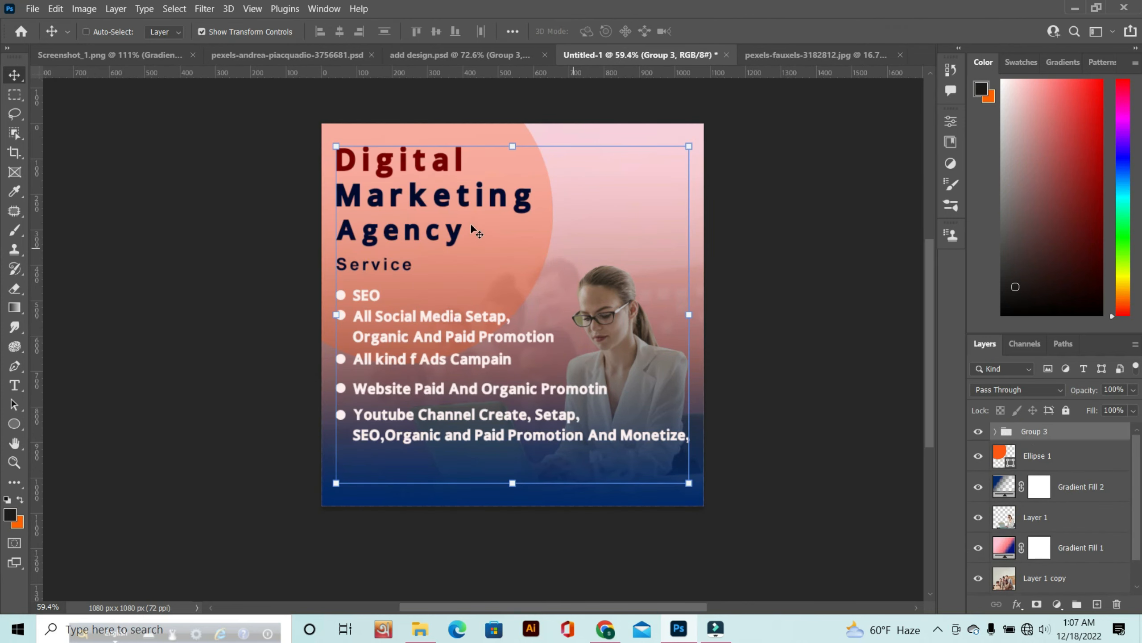
{"action": "left_click", "coordinate": [788, 143]}
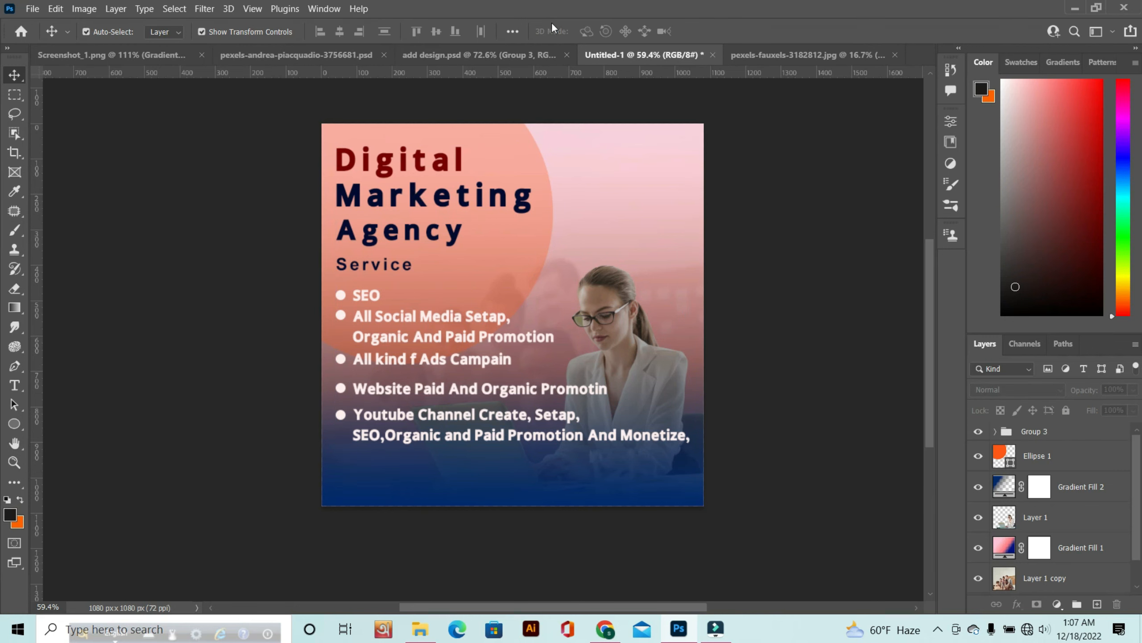
{"action": "left_click", "coordinate": [492, 55]}
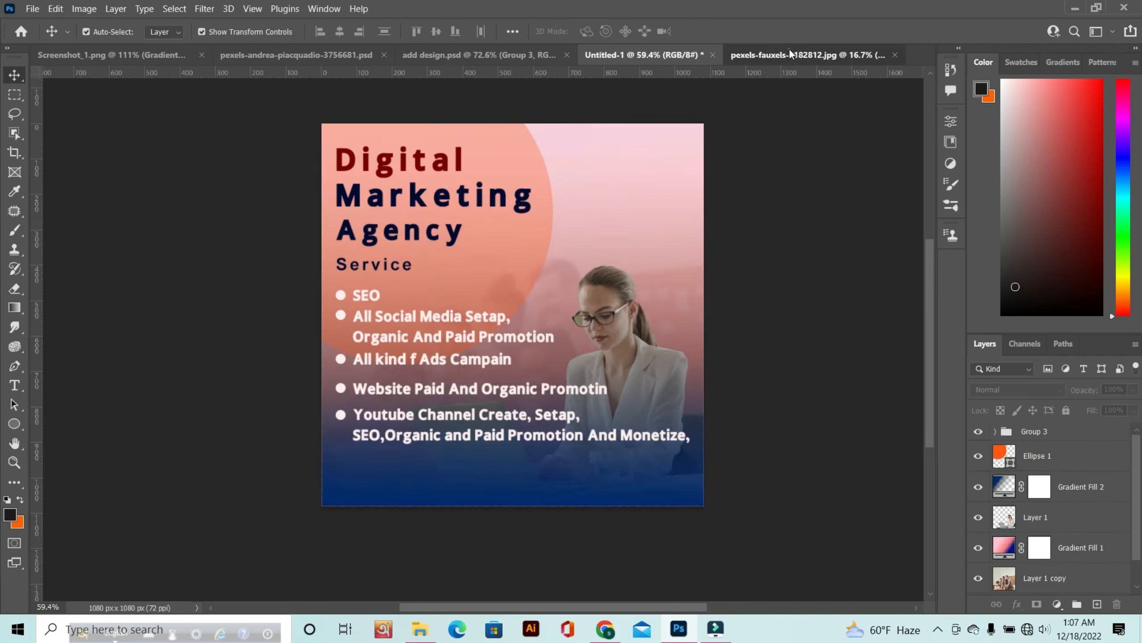
{"action": "left_click", "coordinate": [805, 55]}
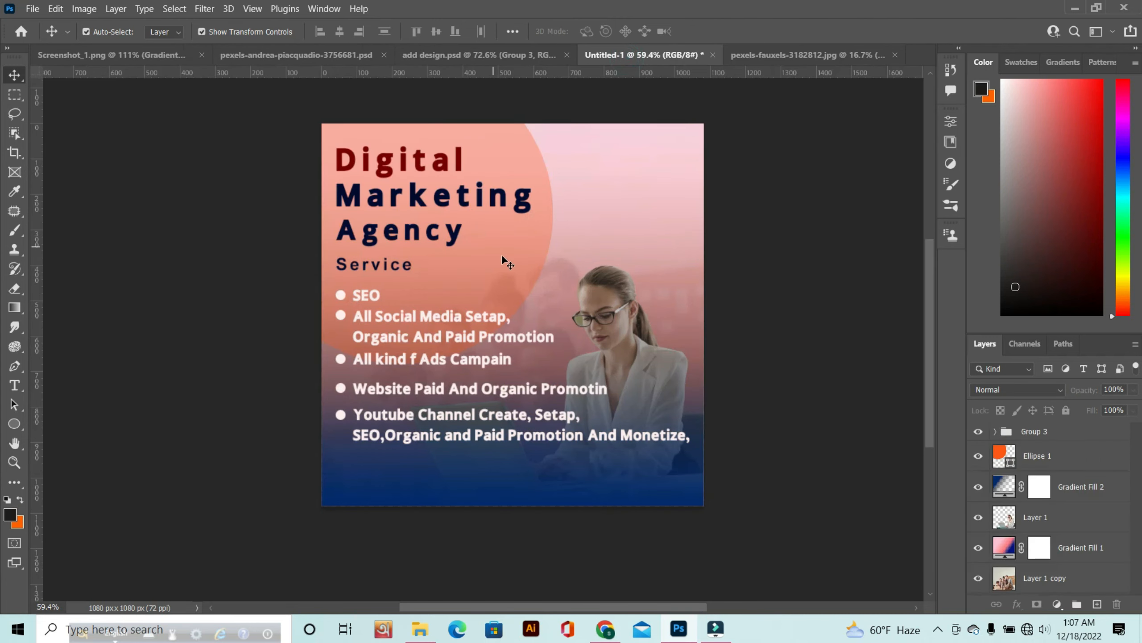
Change the fill colour of the large circle behind the heading from orange to muted red cc4545.
{"action": "left_click", "coordinate": [501, 253]}
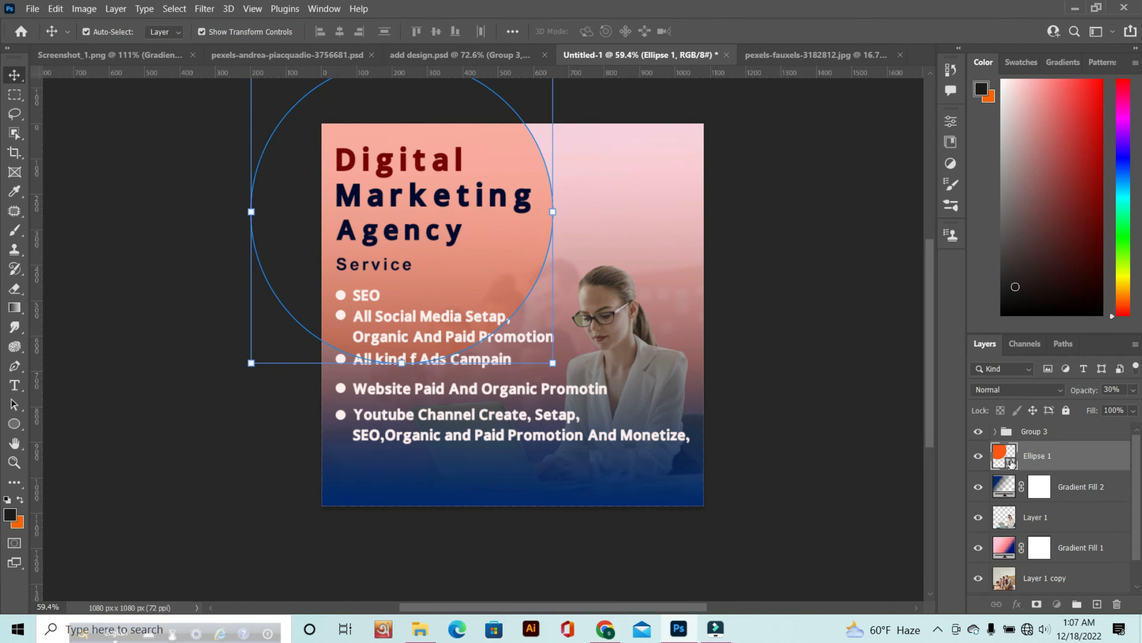
{"action": "double_click", "coordinate": [1004, 455]}
{"action": "left_click", "coordinate": [668, 202]}
{"action": "left_click_drag", "start_coordinate": [840, 178], "coordinate": [876, 169]}
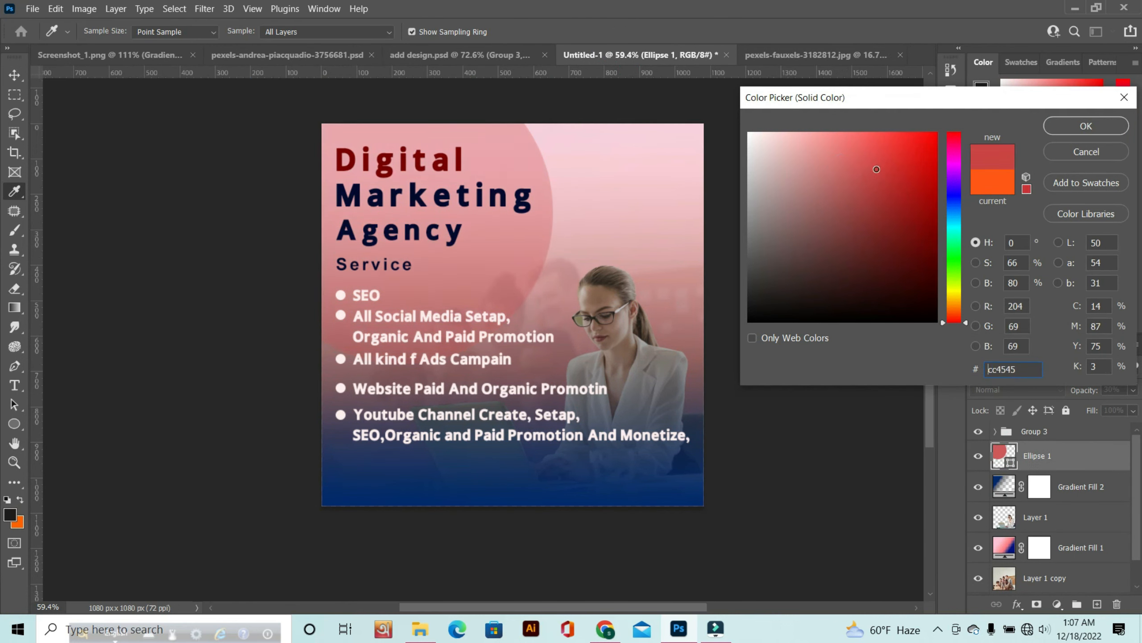
{"action": "left_click", "coordinate": [1068, 127]}
{"action": "left_click", "coordinate": [792, 243]}
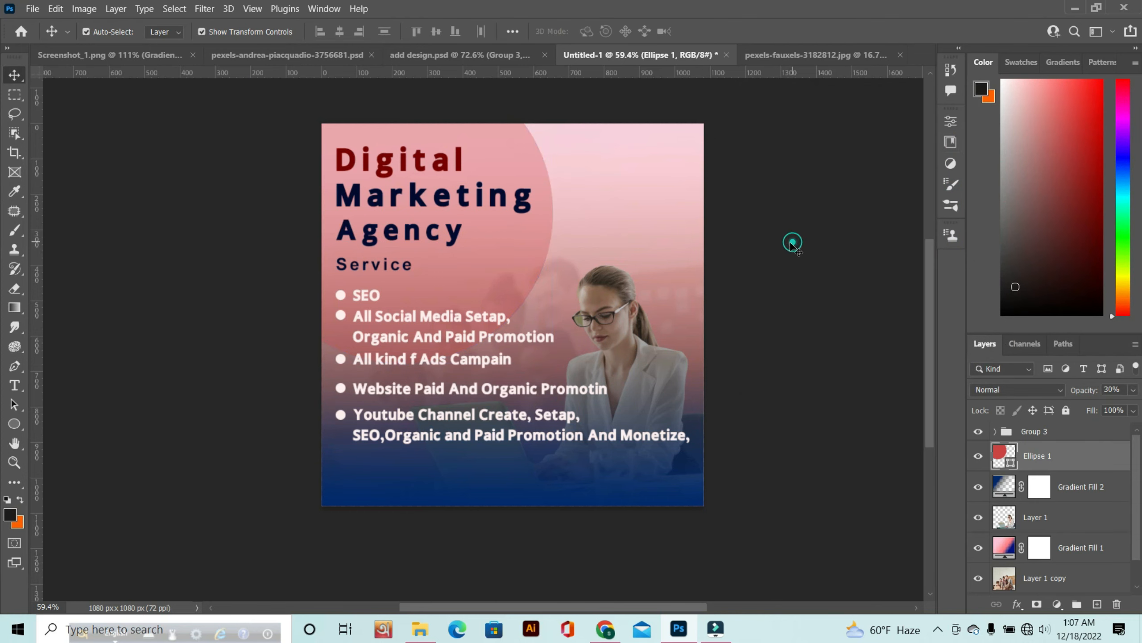
Compare the Untitled-1 post and its layer stack with the add design.psd reference.
{"action": "left_click", "coordinate": [524, 55]}
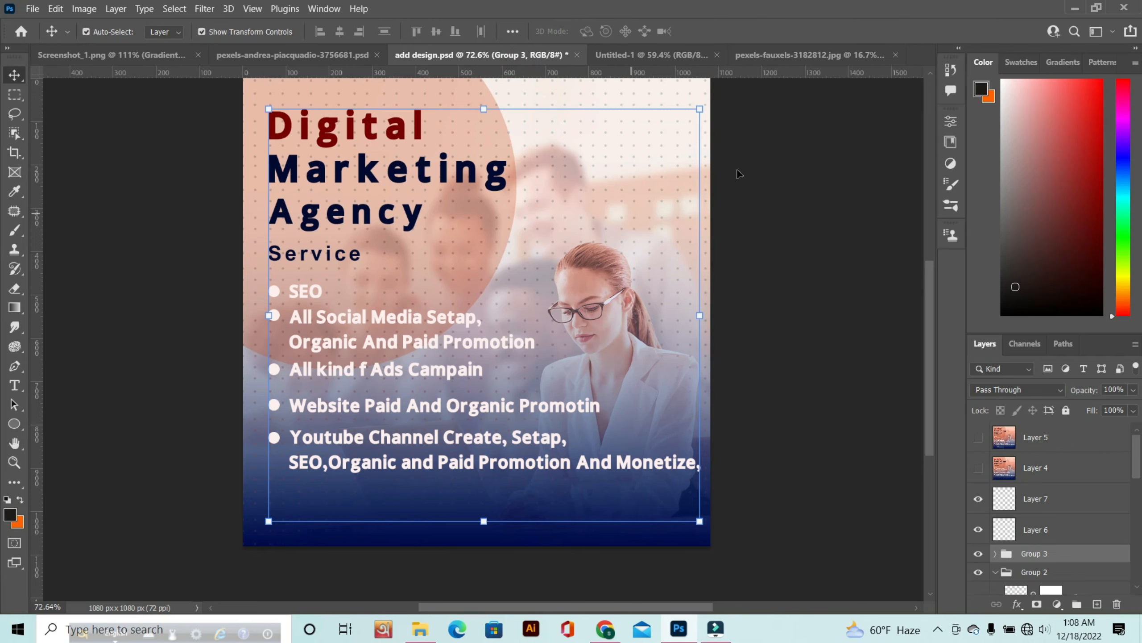
{"action": "left_click", "coordinate": [689, 56]}
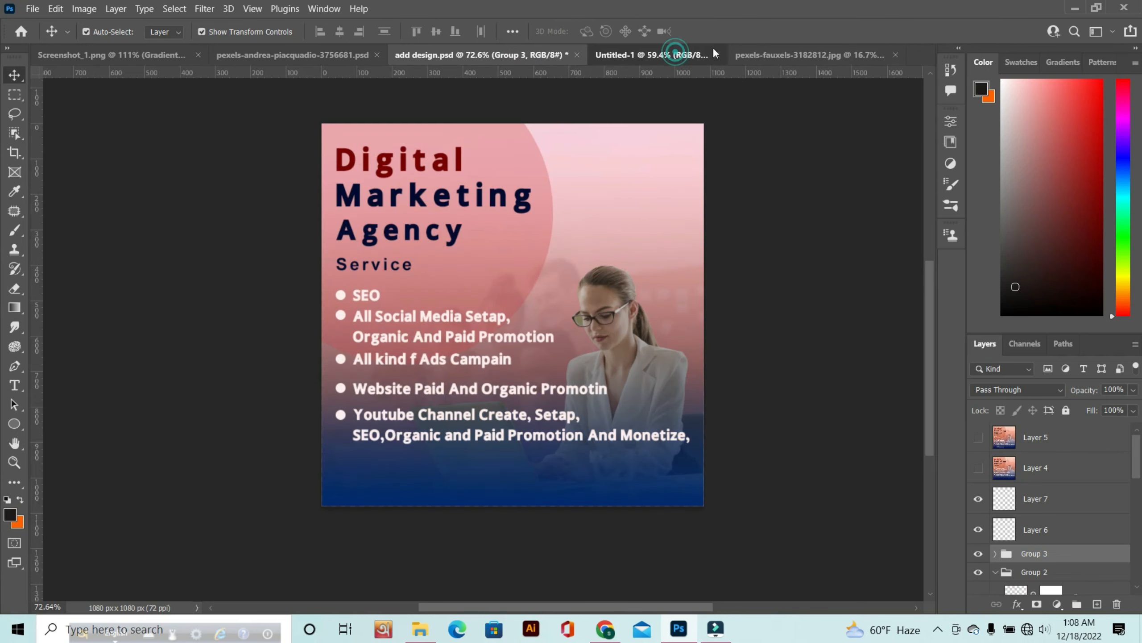
{"action": "left_click", "coordinate": [763, 57]}
{"action": "left_click", "coordinate": [633, 52]}
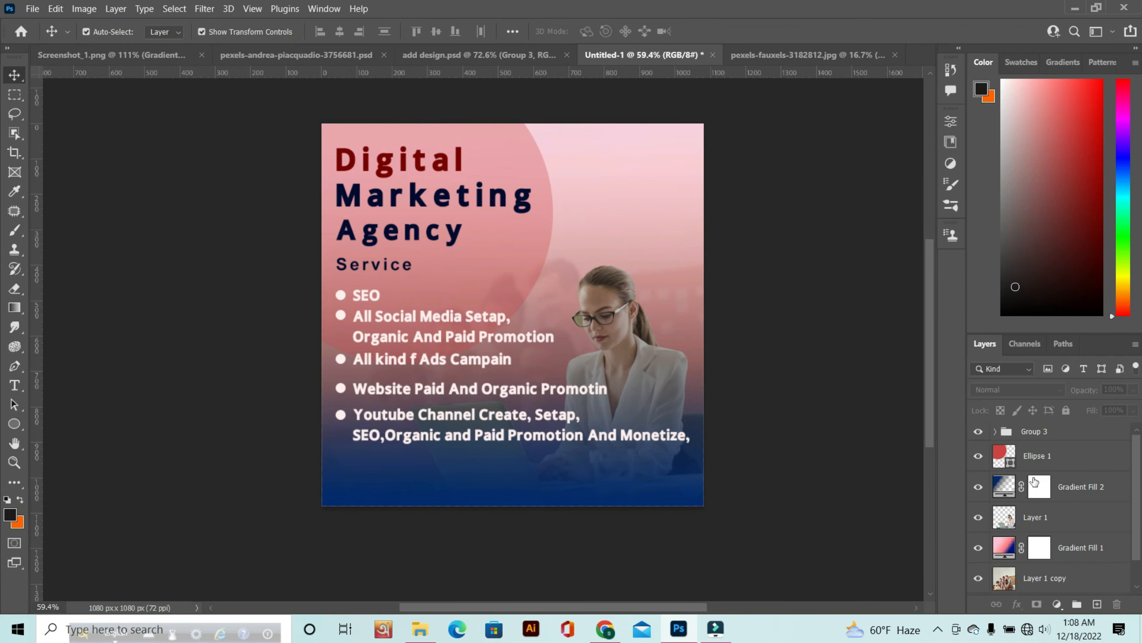
{"action": "scroll", "coordinate": [1034, 481], "scroll_direction": "down", "scroll_amount": 1}
{"action": "scroll", "coordinate": [1030, 481], "scroll_direction": "up", "scroll_amount": 1}
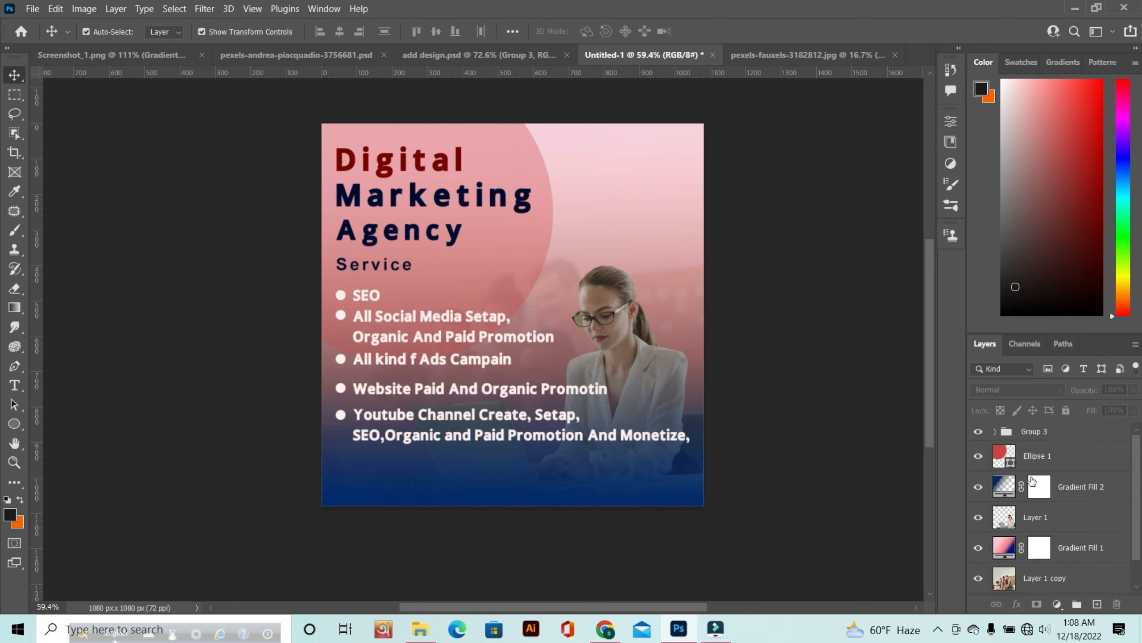